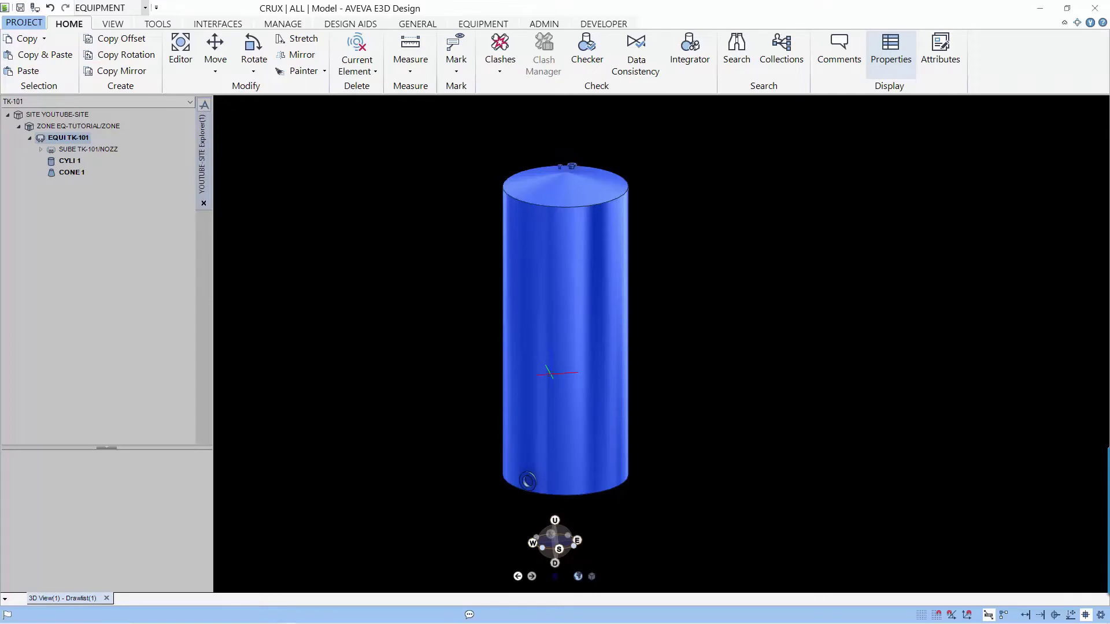
Step: Drag CYLI 1's base handle down by 1000 mm in Model Editor, making it 11000mm tall
left_click(556, 373)
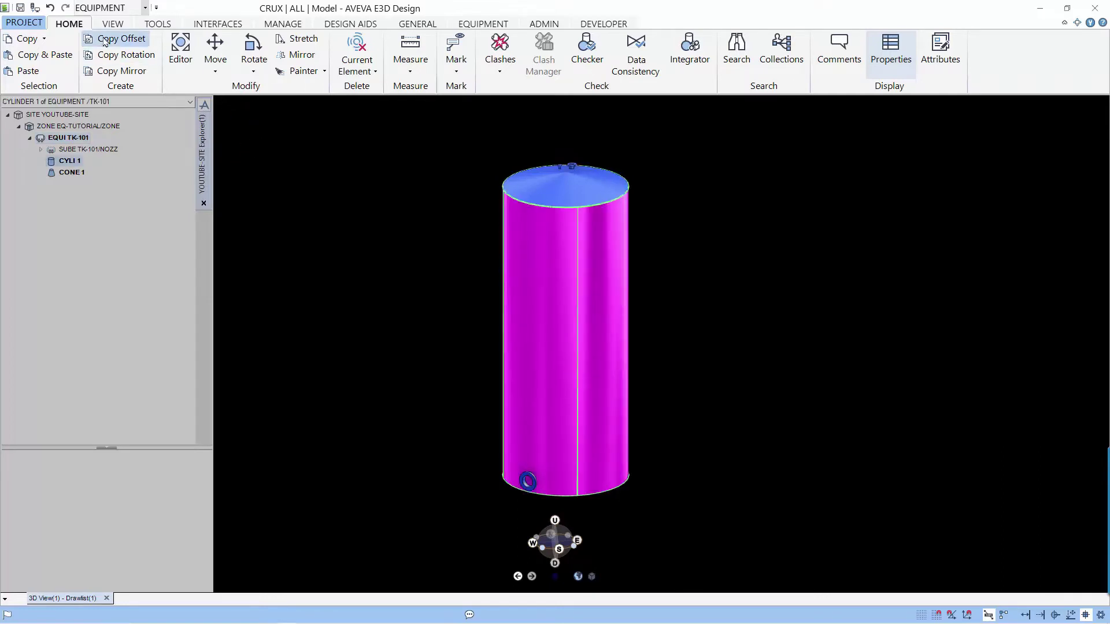
left_click(940, 51)
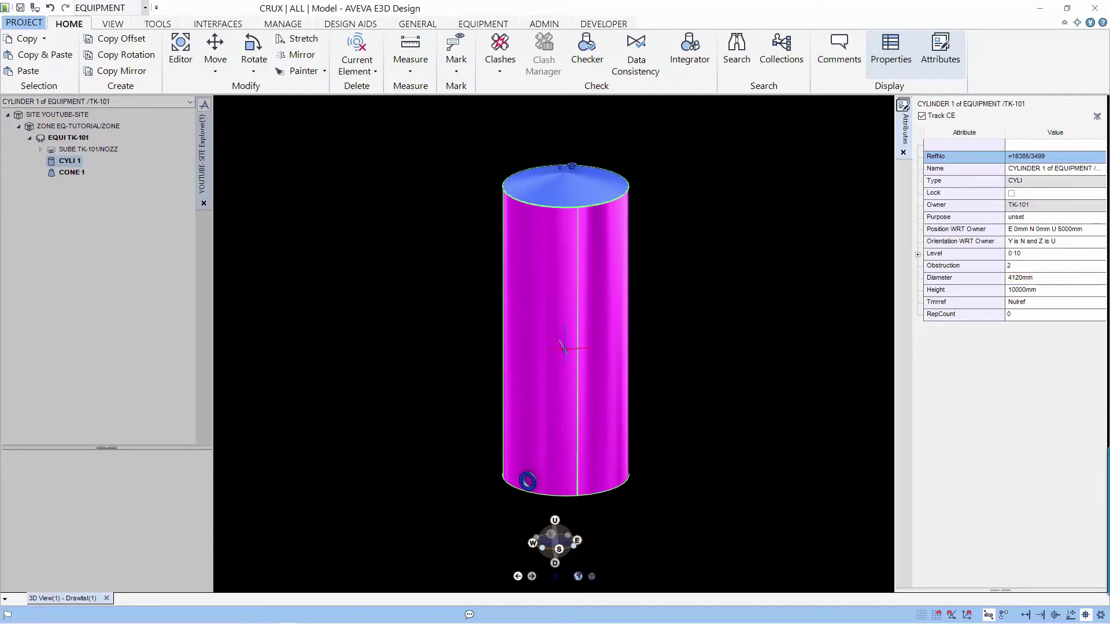
key("ctrl+e")
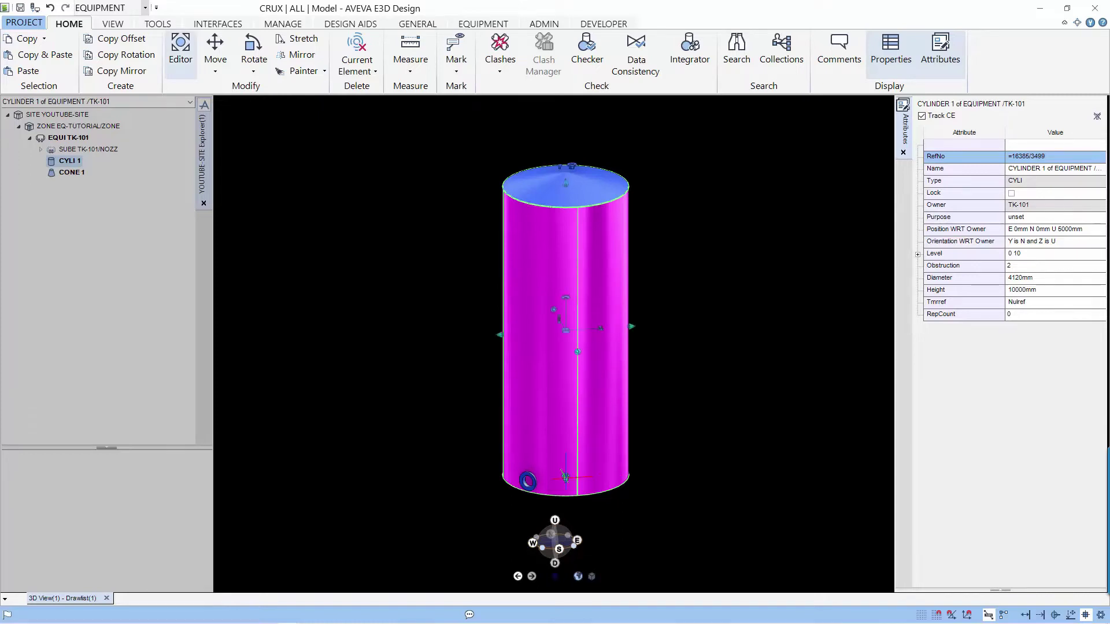
left_click(565, 477)
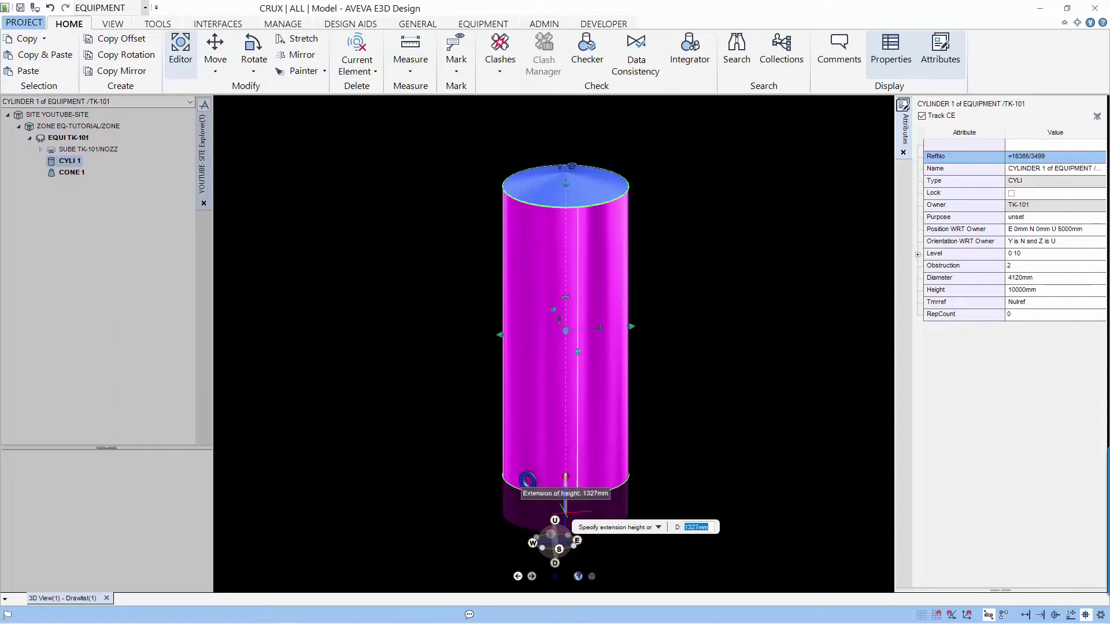
type("1000")
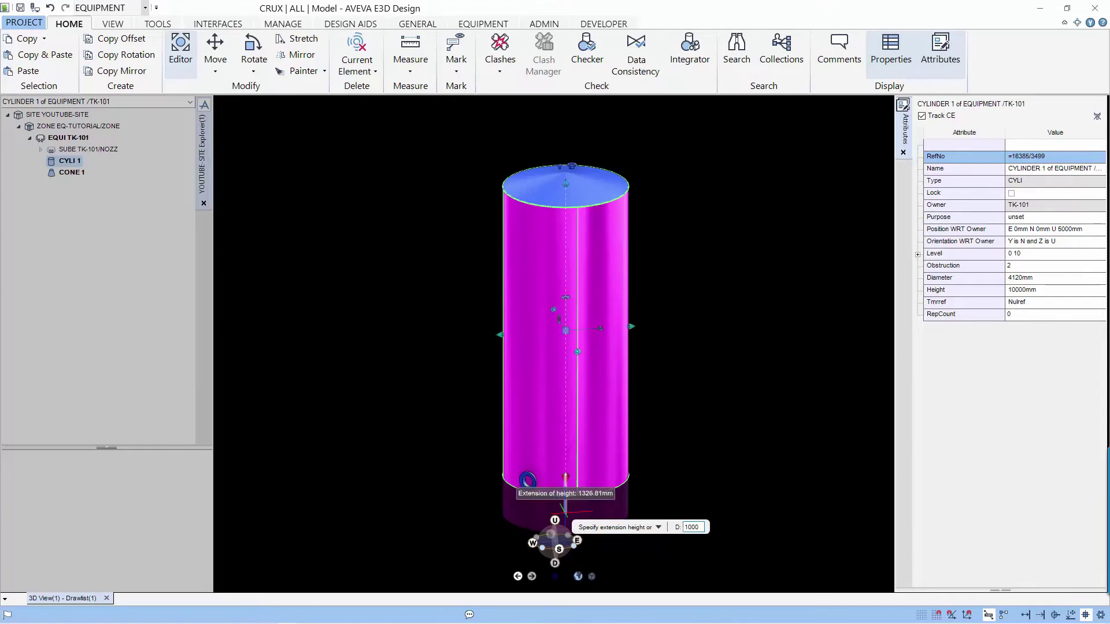
key("Return")
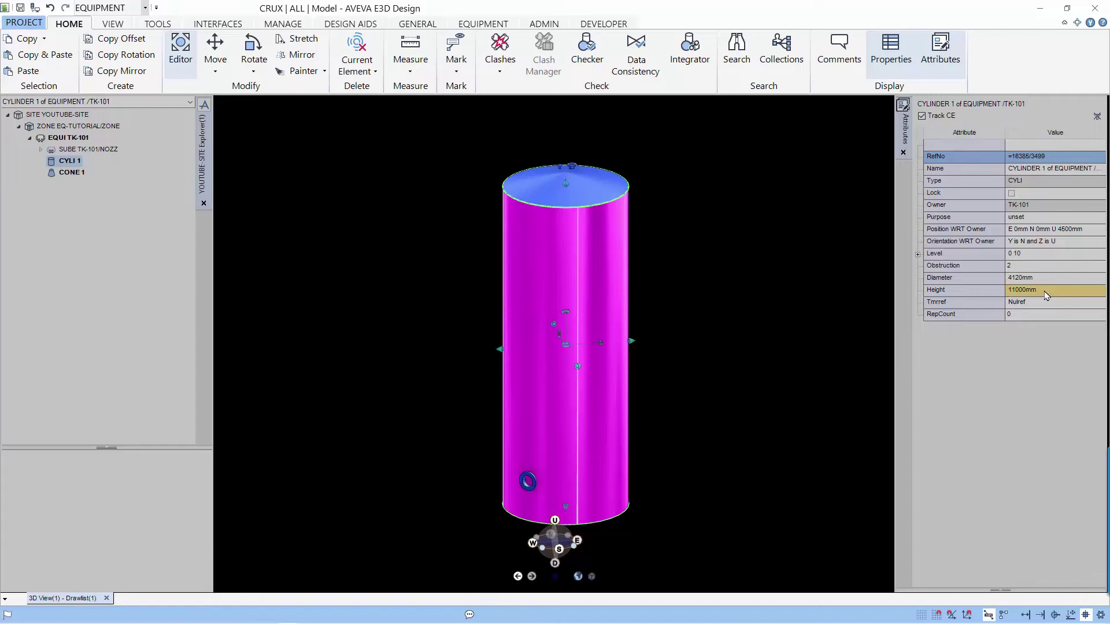
Step: Change CYLI 1's Height attribute to 12000mm
left_click(1046, 295)
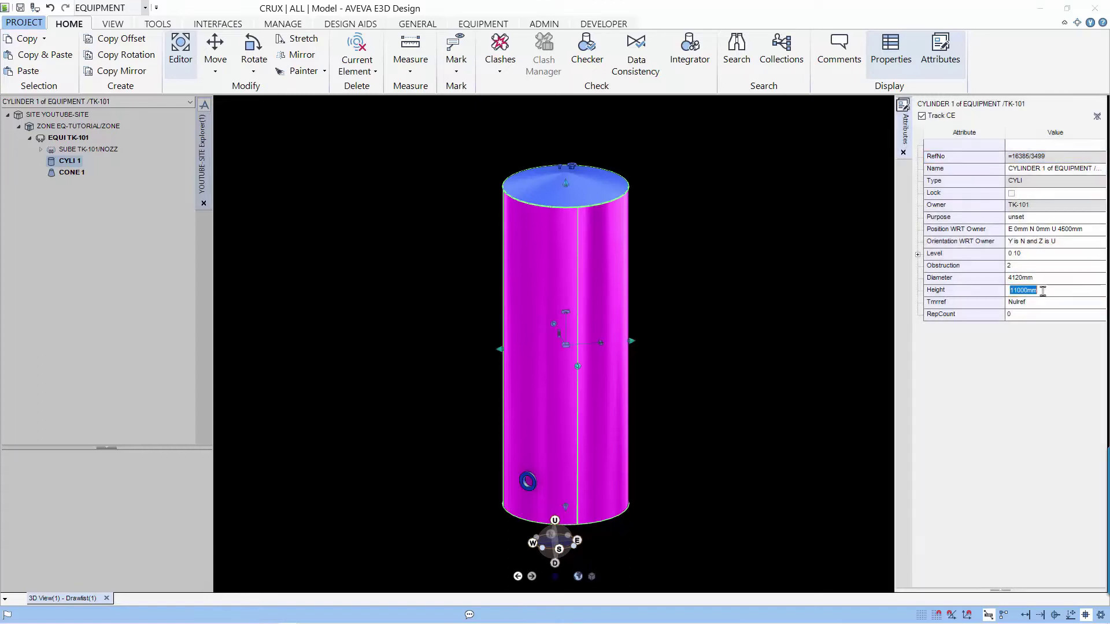
left_click(1032, 293)
key("BackSpace")
type("2")
key("Return")
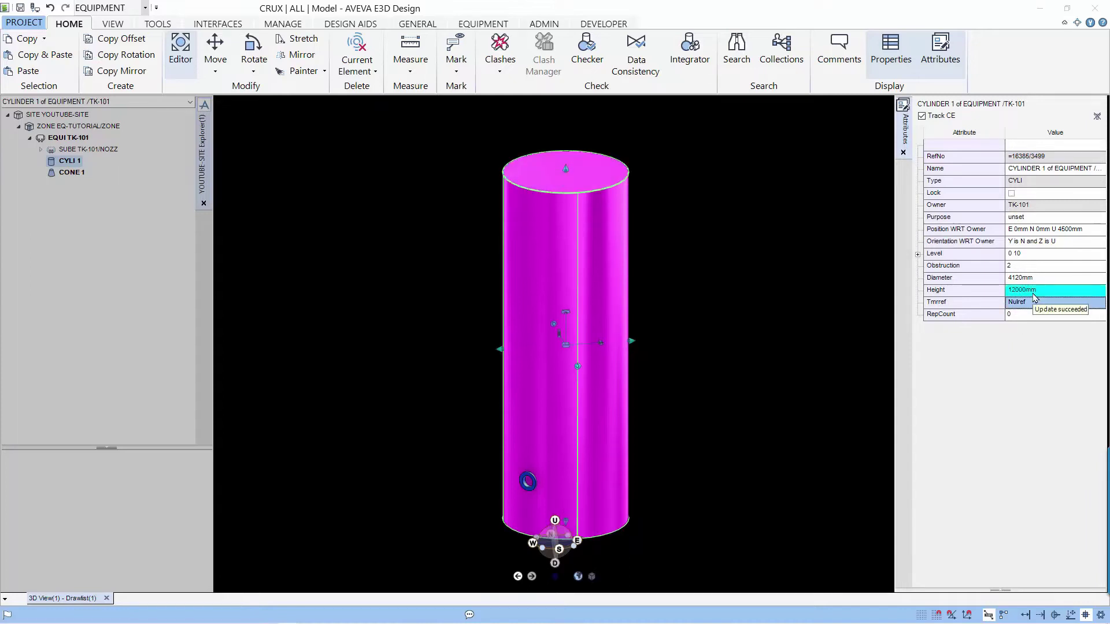
Step: Set its Position WRT Owner to U 4000mm and leave Model Editor
left_click(1068, 229)
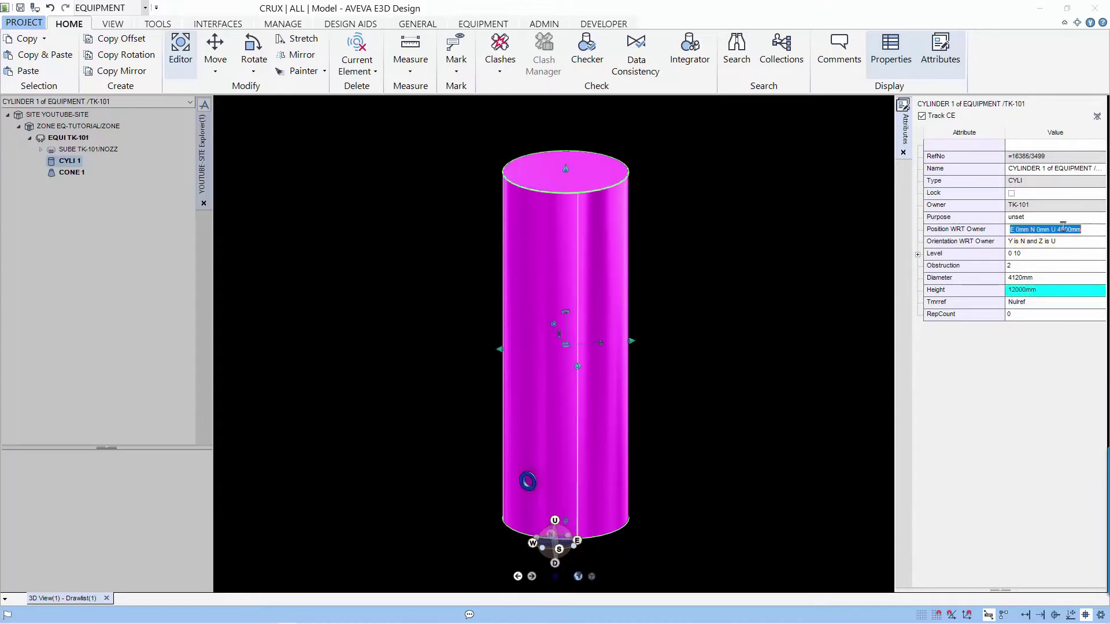
left_click(1067, 230)
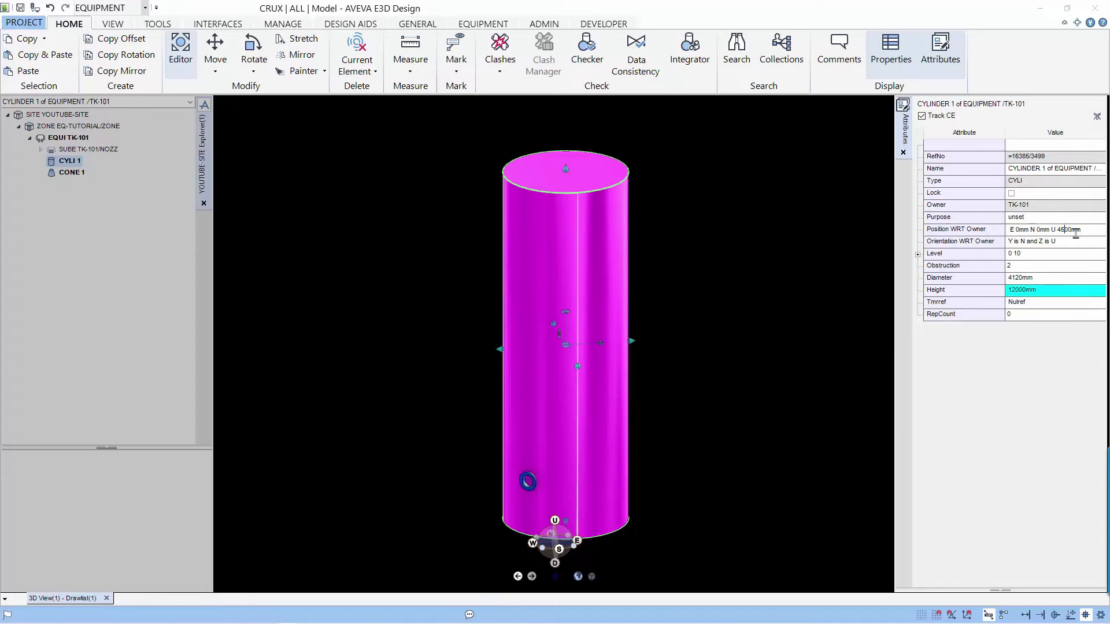
key("Return")
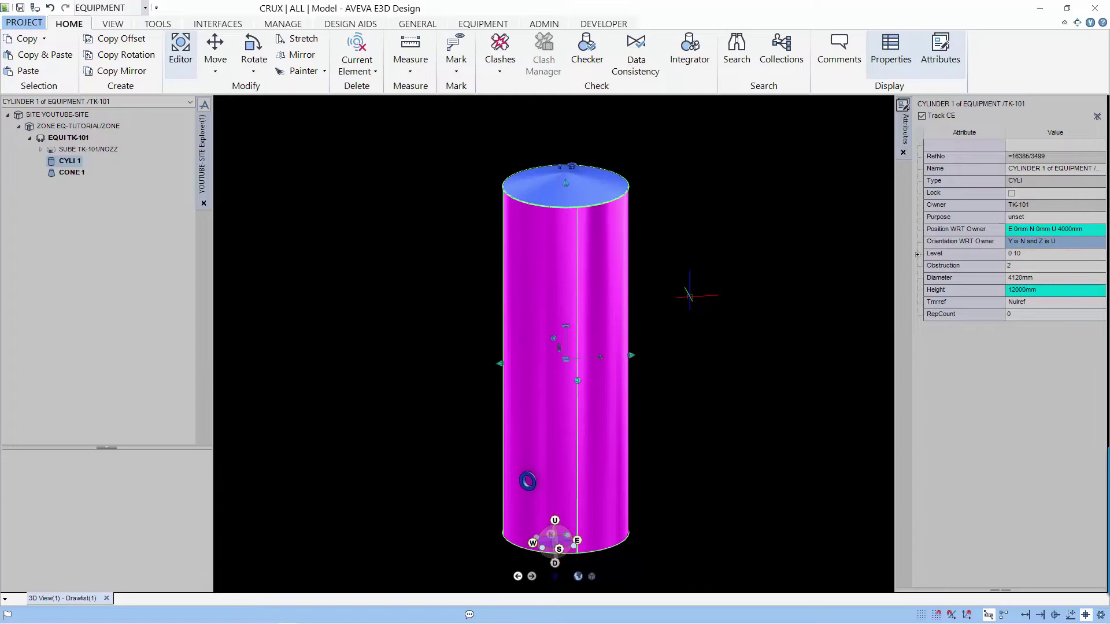
key("Escape")
scroll(669, 397, "down", 3)
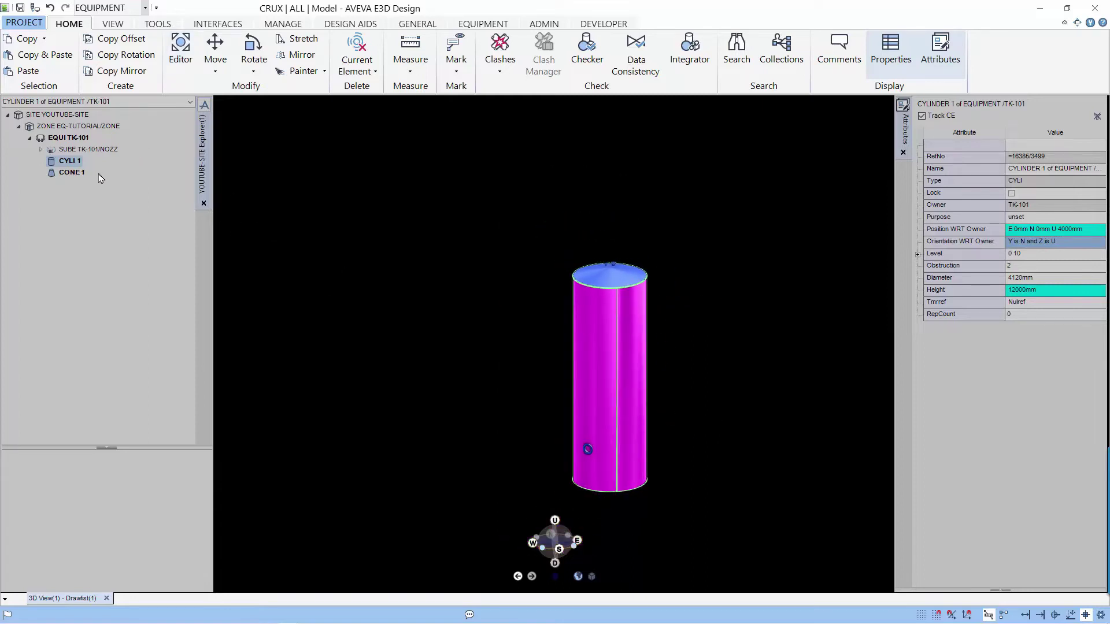
Step: Make TK-101 current and start a new cylinder primitive, CYLI 2, viewing the tank from below
left_click(69, 138)
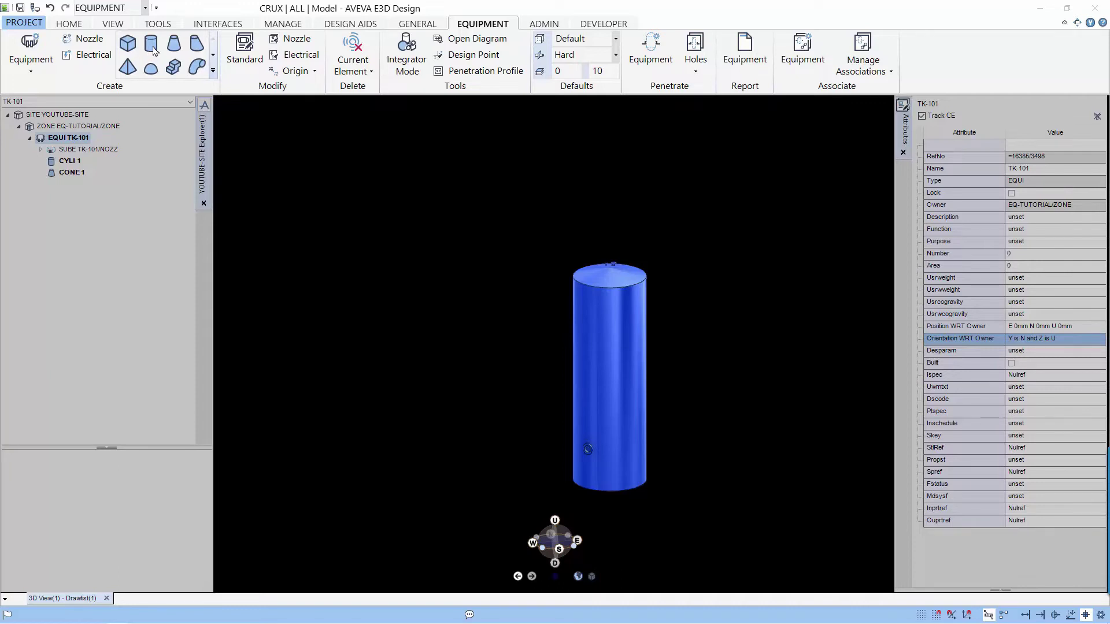
left_click(153, 49)
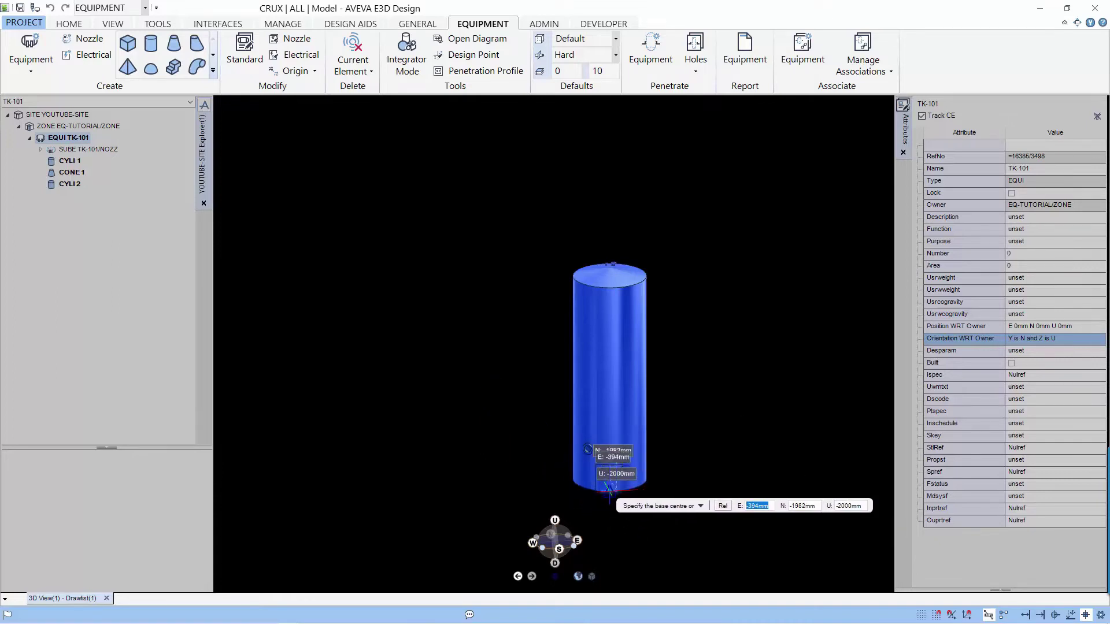
middle_click_drag(623, 516, 613, 474)
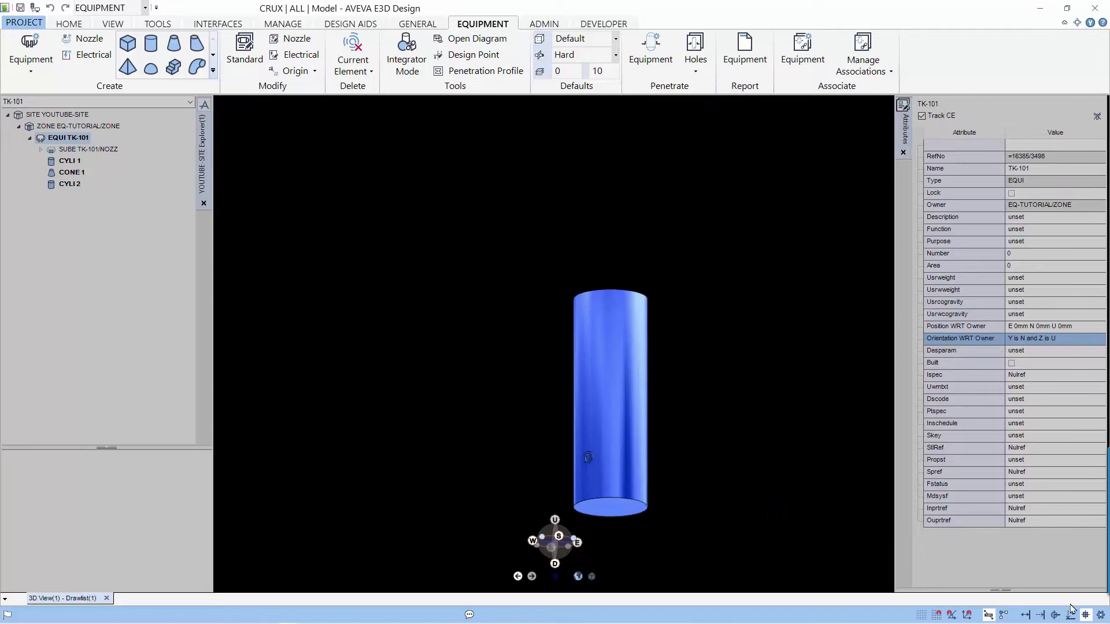
Step: Tick P-Point under Elements in Object Snapping Settings and apply it
left_click(1101, 616)
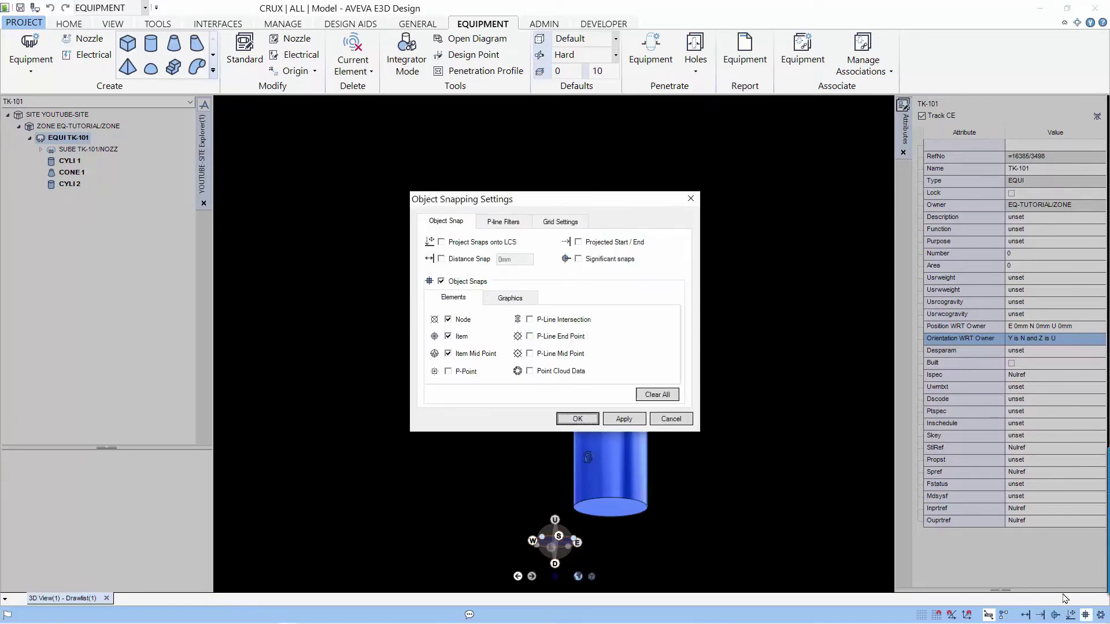
left_click(448, 372)
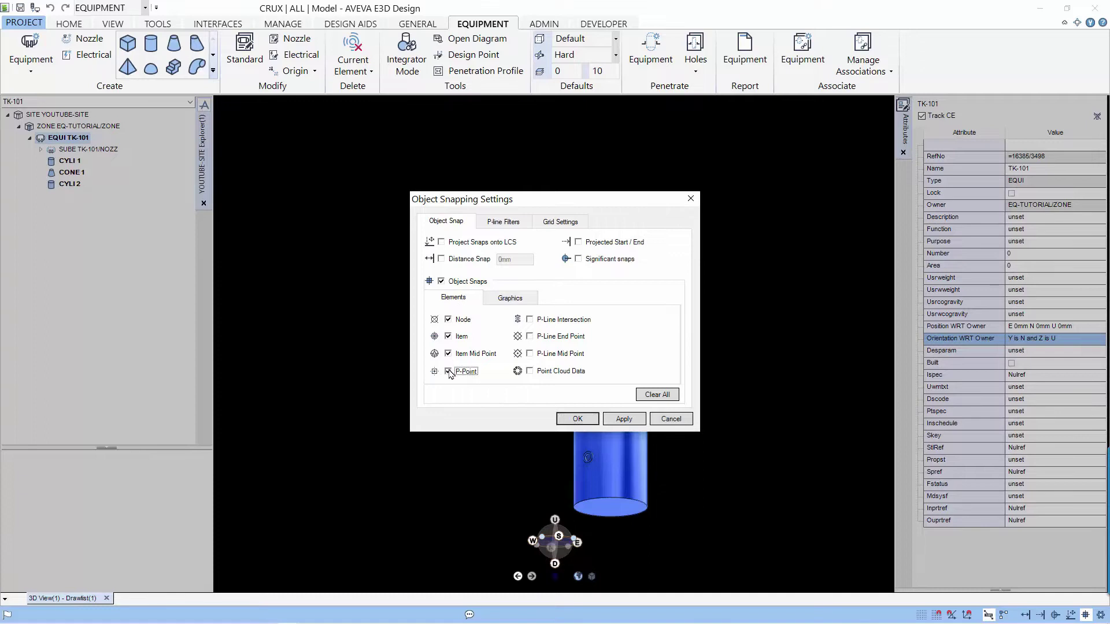
left_click(577, 419)
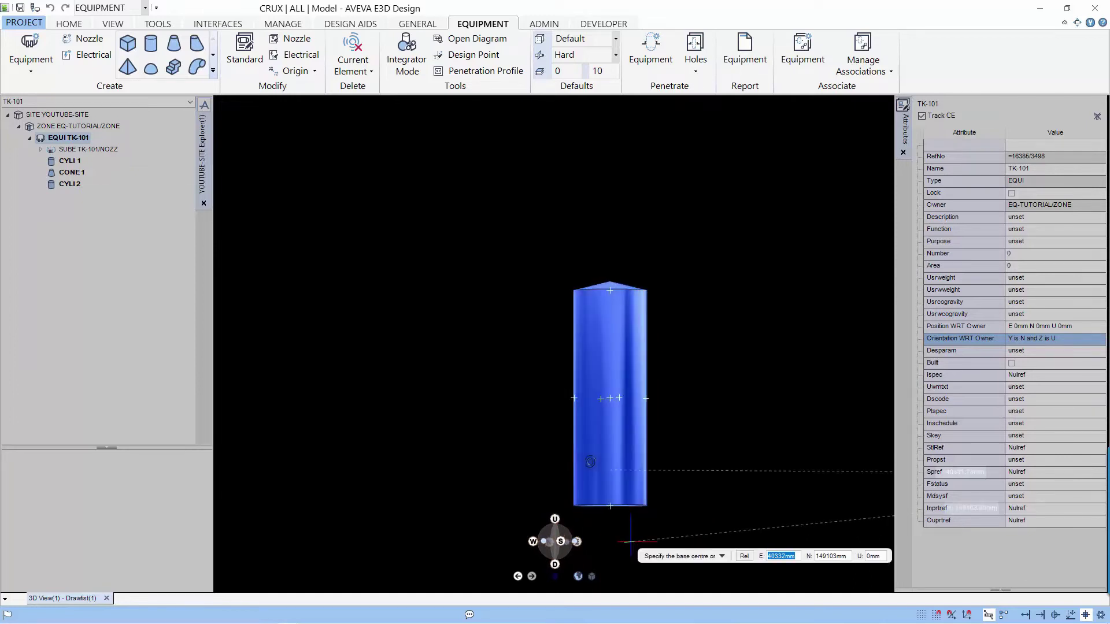
Step: Snap CYLI 2's centre to the tank bottom and give it diameter 5000 and height -400
scroll(630, 542, "up", 5)
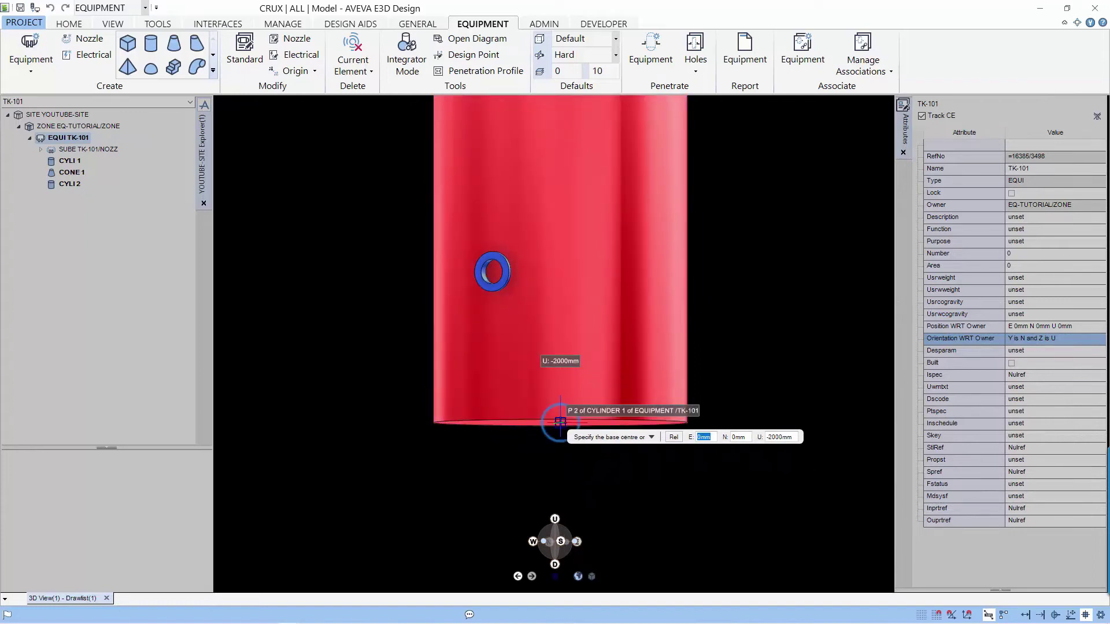
left_click(560, 421)
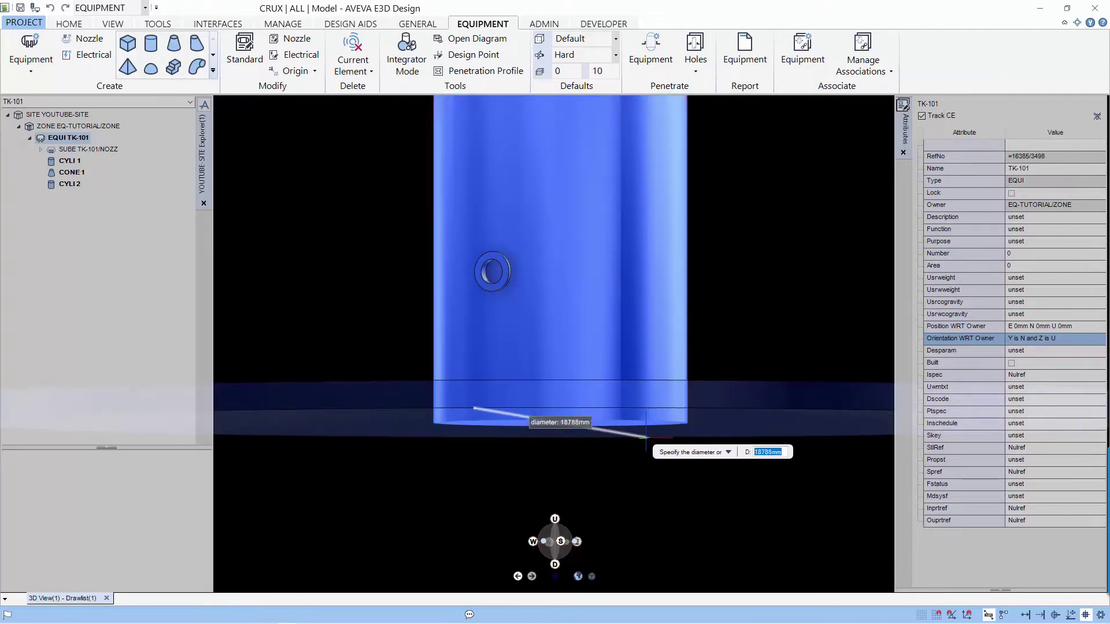
key("Down")
type("5000")
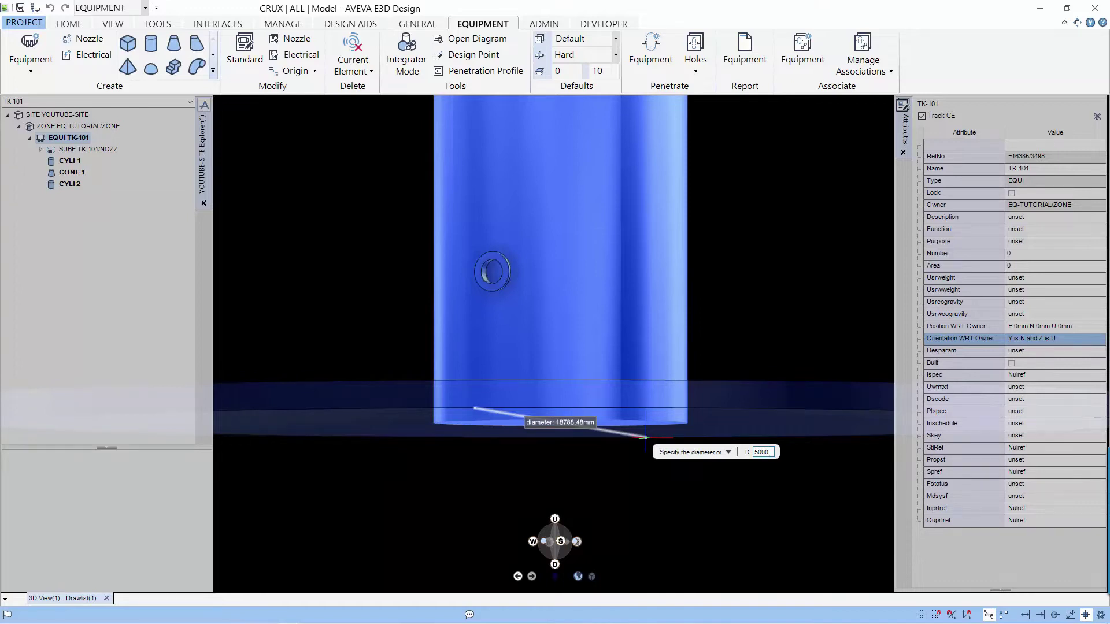
key("Tab")
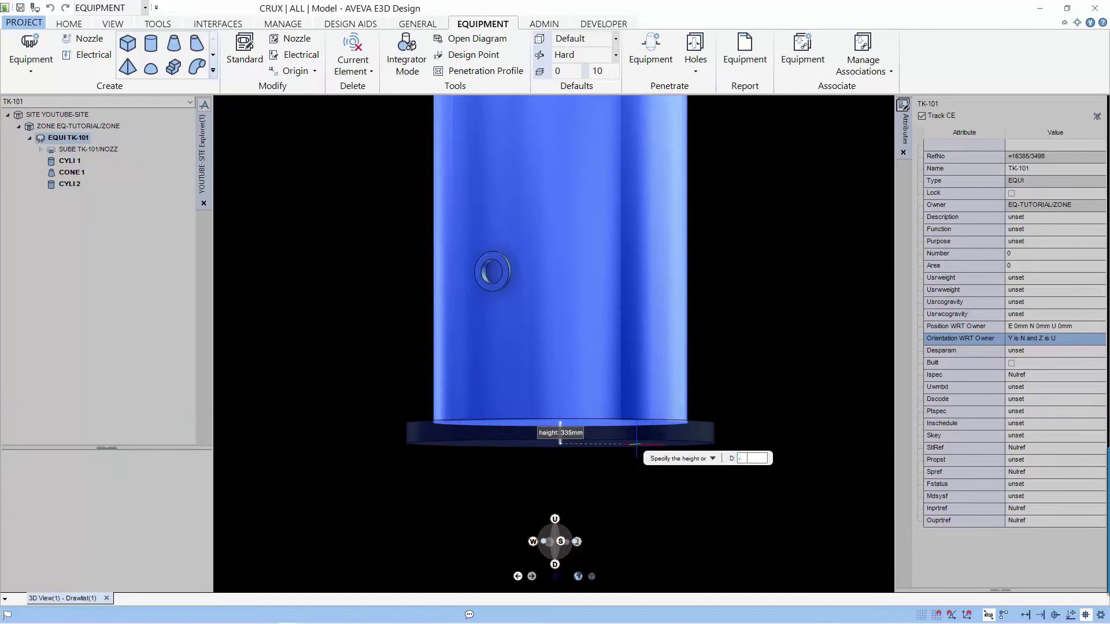
type("-400")
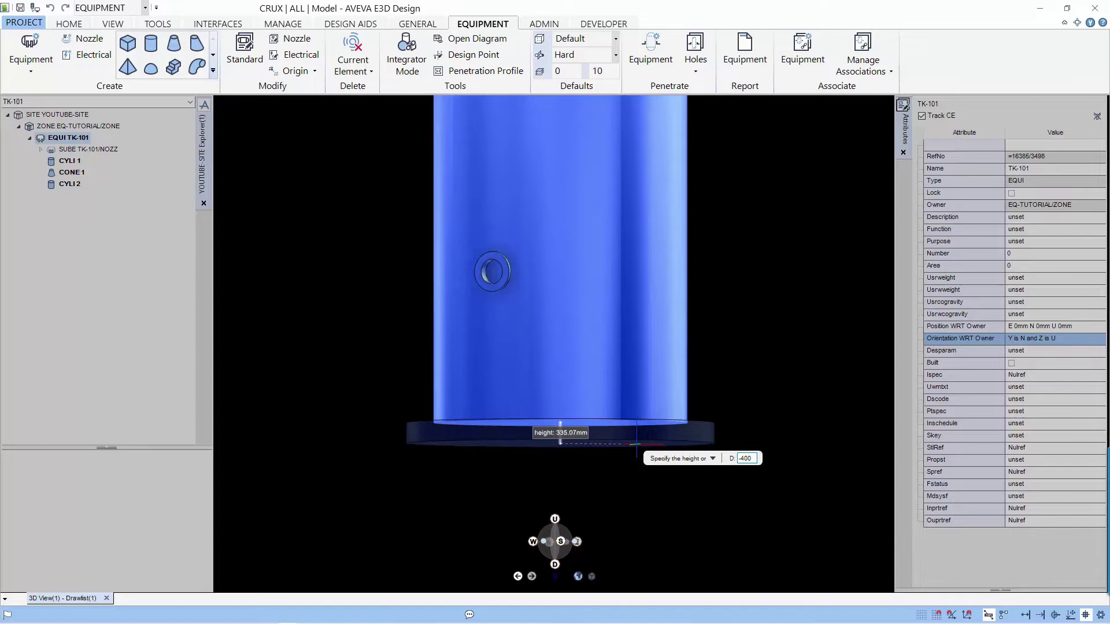
key("Return")
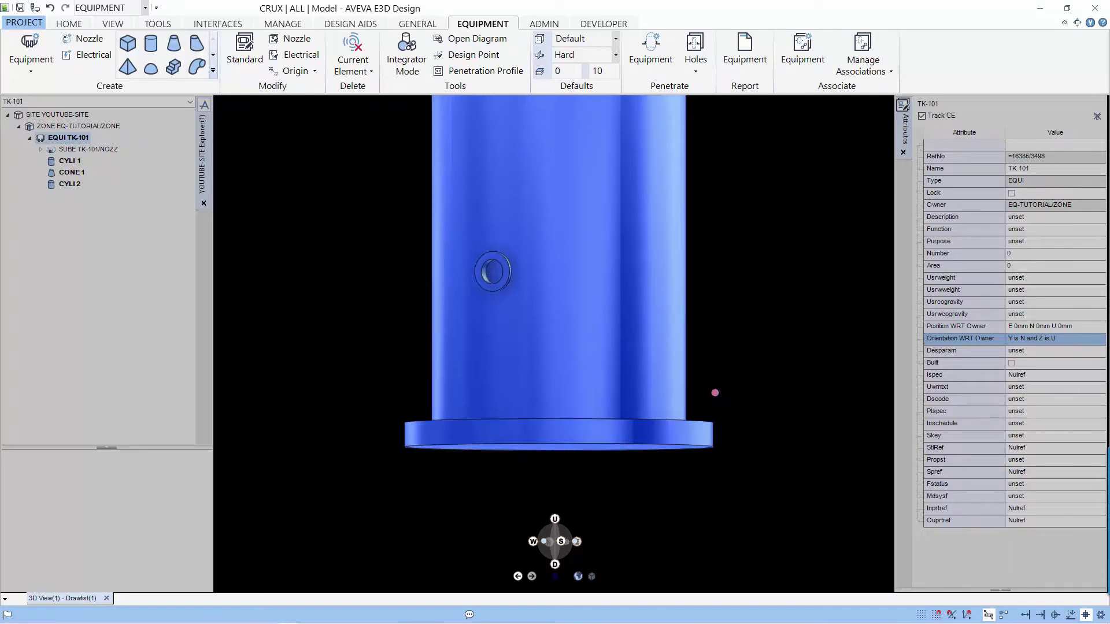
middle_click_drag(715, 389, 675, 462)
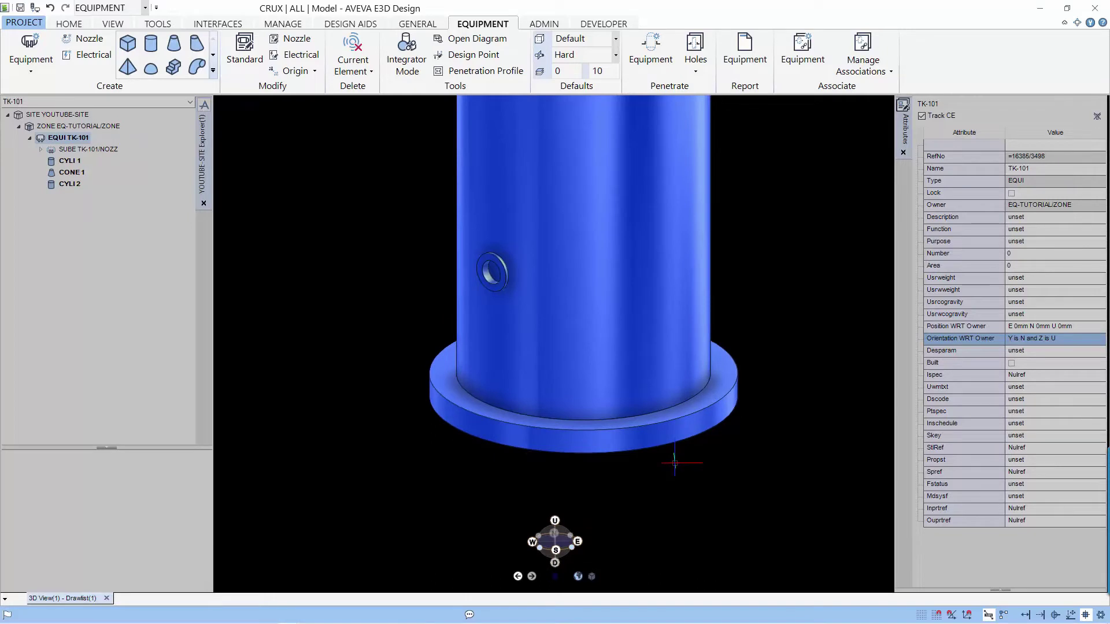
Step: Label the tank with its name via Mark, then bring up the EQUIPMENT tools
scroll(675, 463, "down", 1)
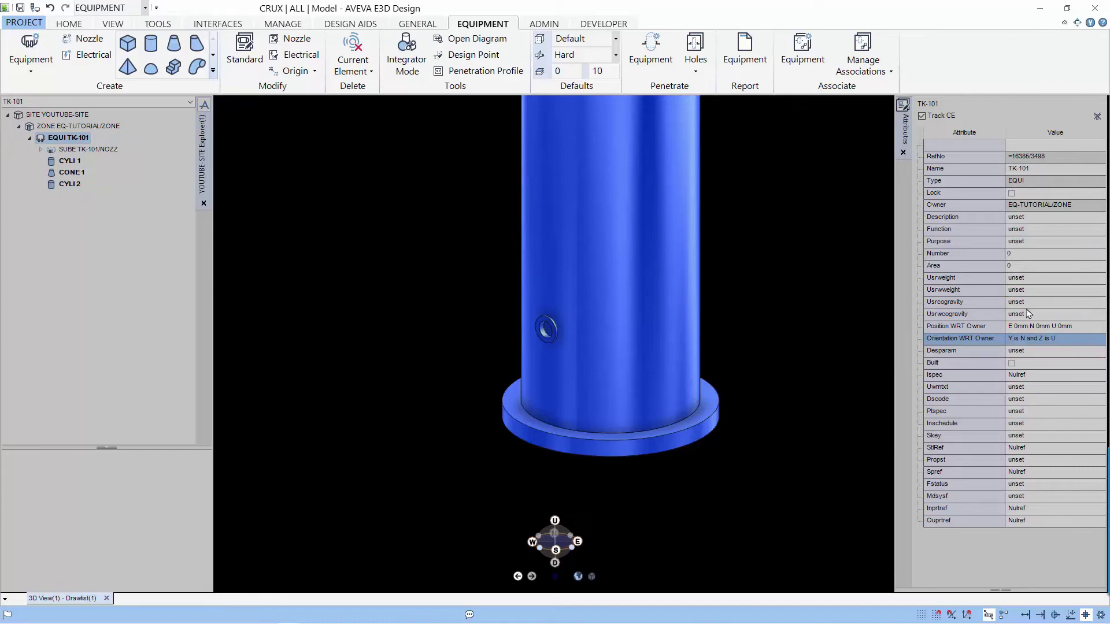
left_click(70, 25)
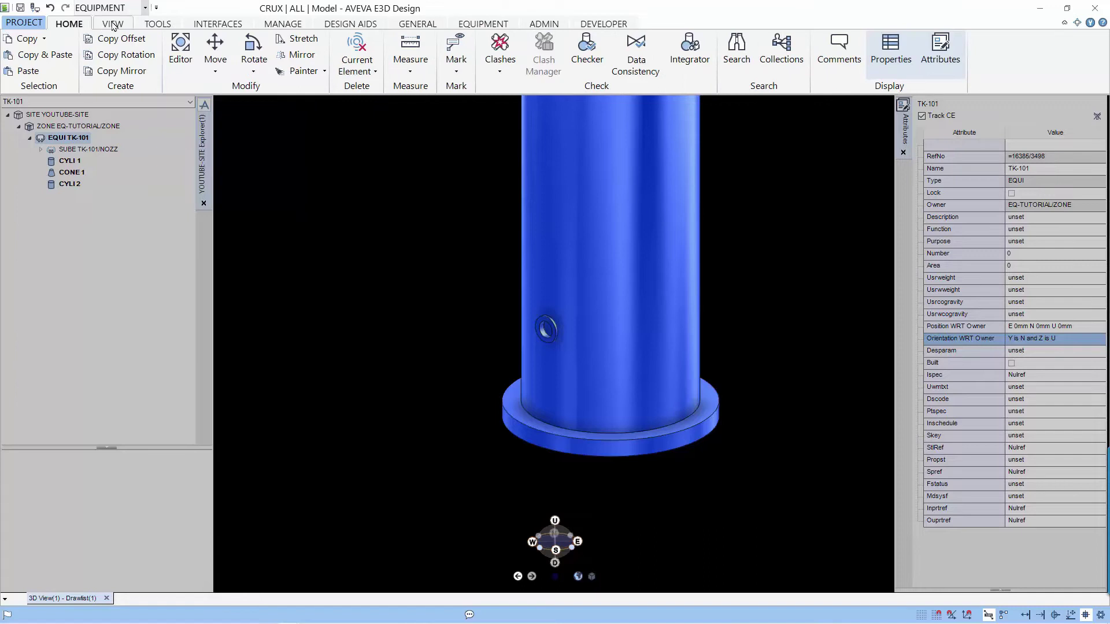
left_click(456, 72)
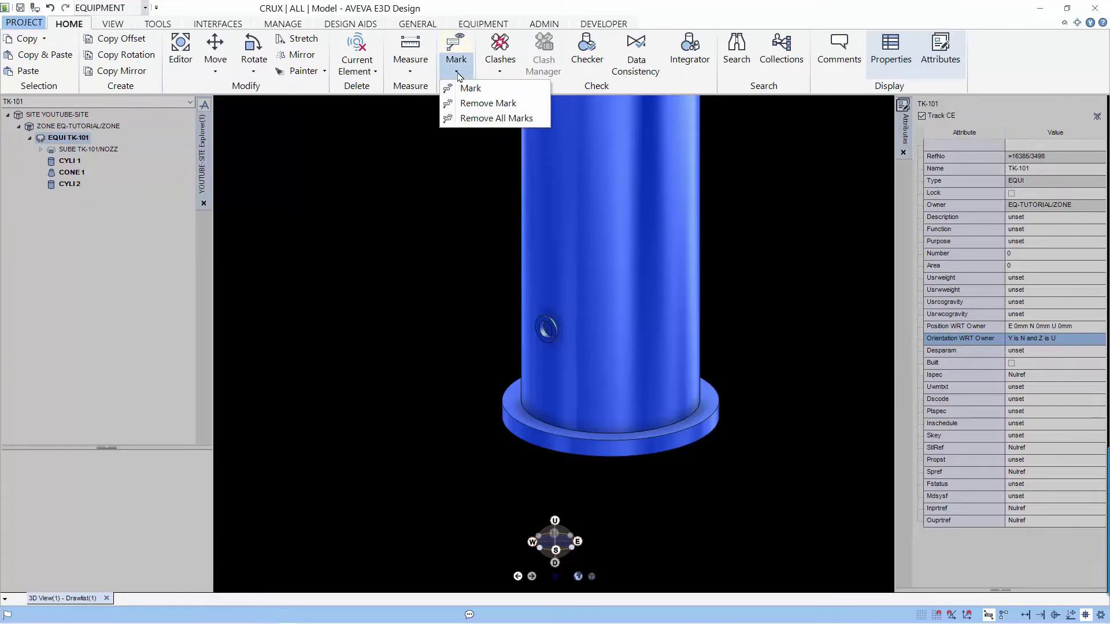
left_click(470, 88)
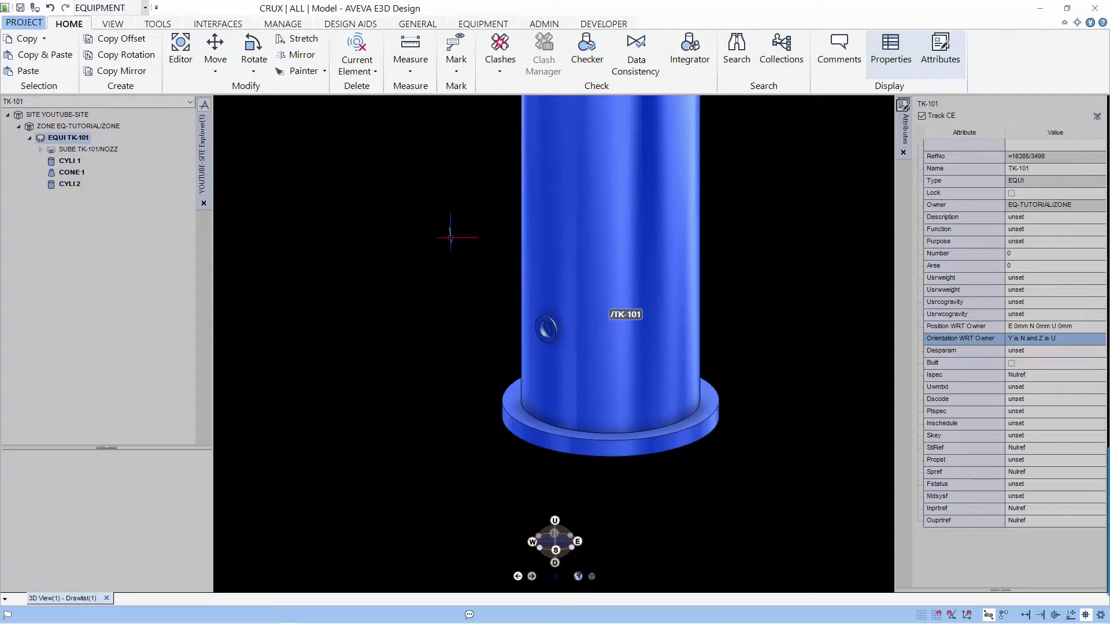
left_click(482, 25)
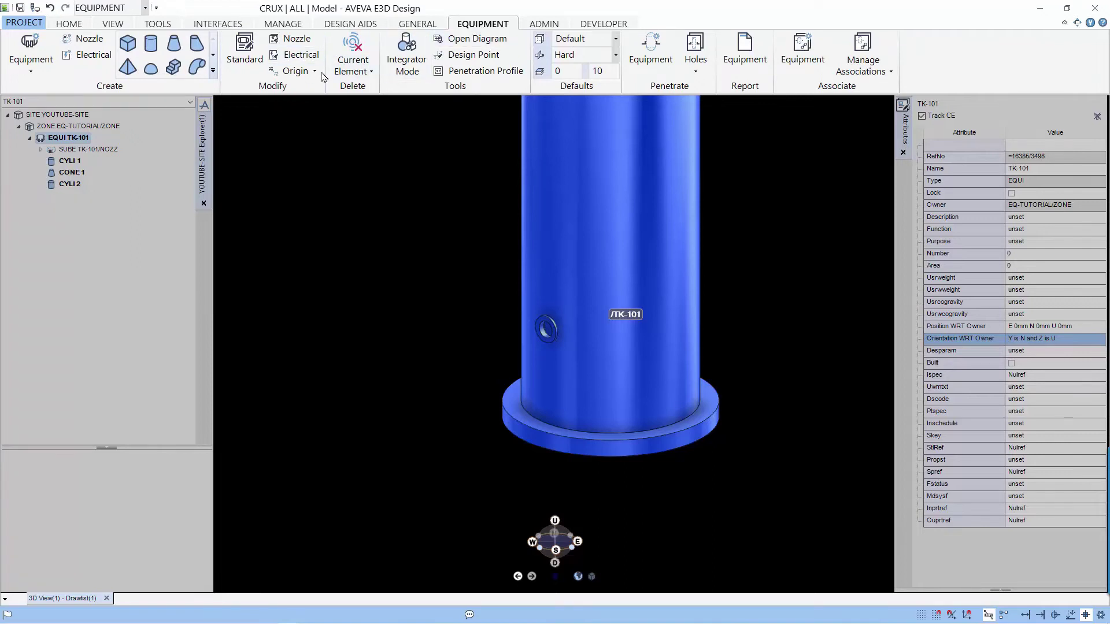
Step: Reset TK-101's origin to the base cylinder's P2 point, confirming position D 2400mm
left_click(297, 71)
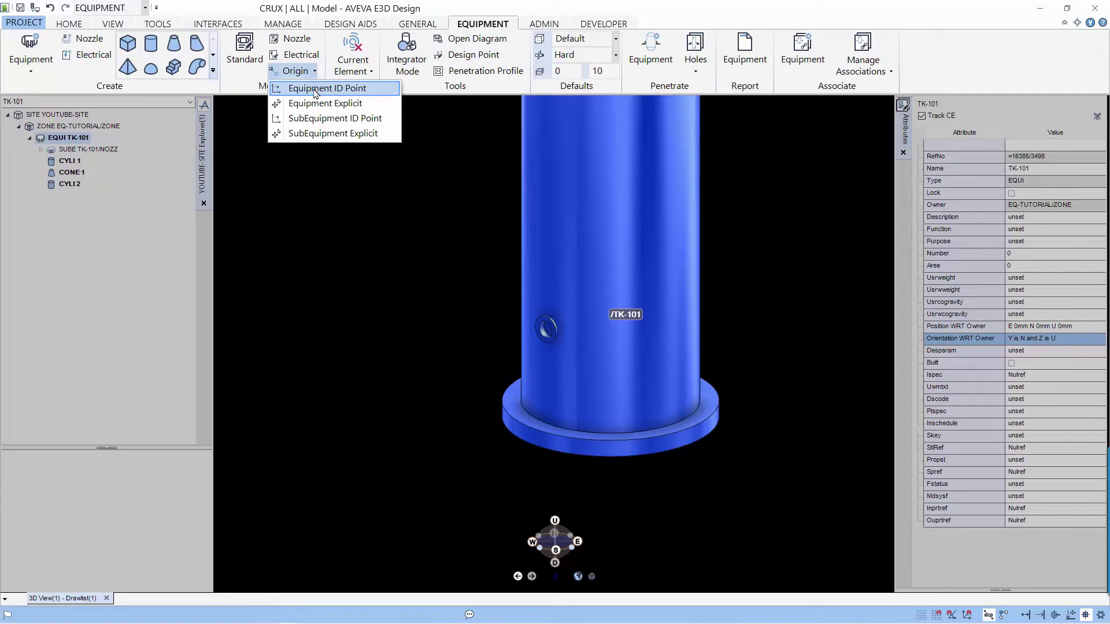
left_click(316, 89)
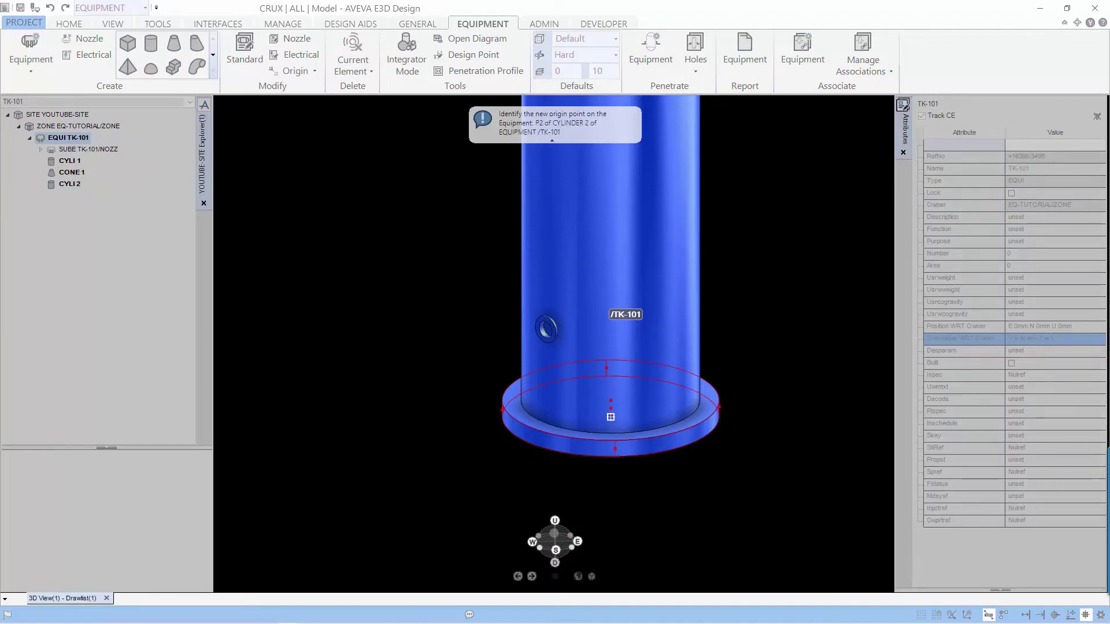
left_click(611, 418)
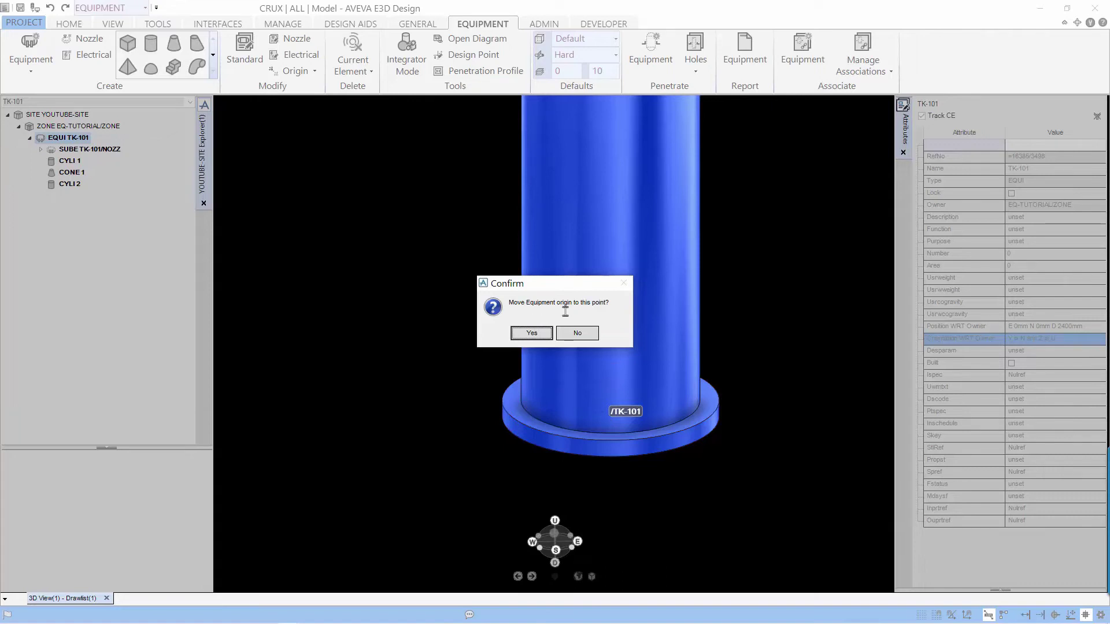
left_click(540, 335)
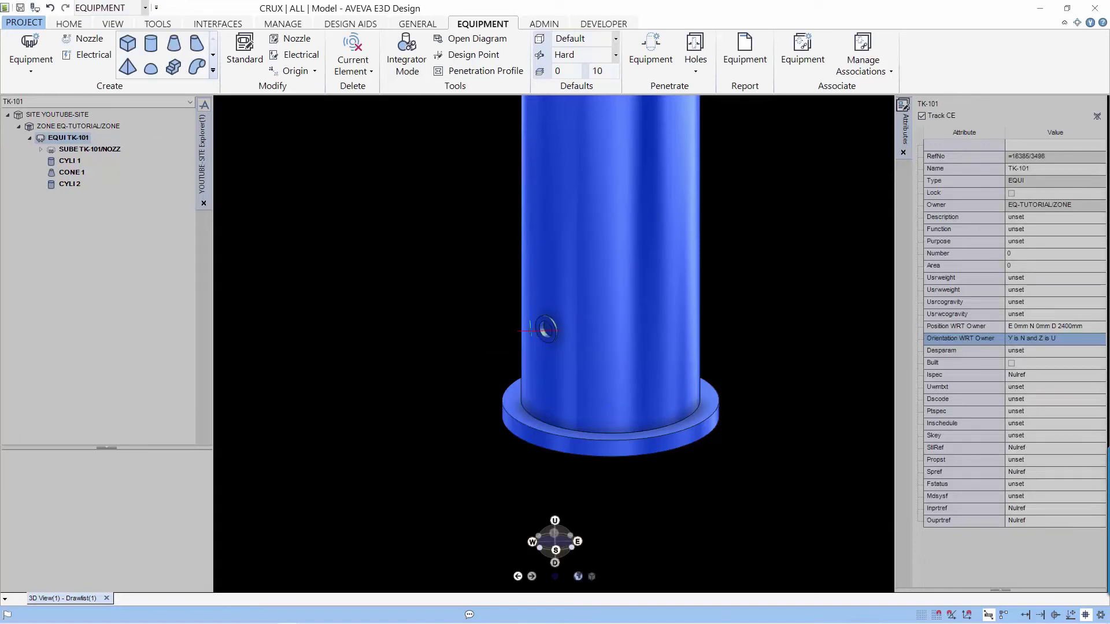
Step: Mark TK-101 with its name label from the HOME tab and view it from a level side
left_click(71, 24)
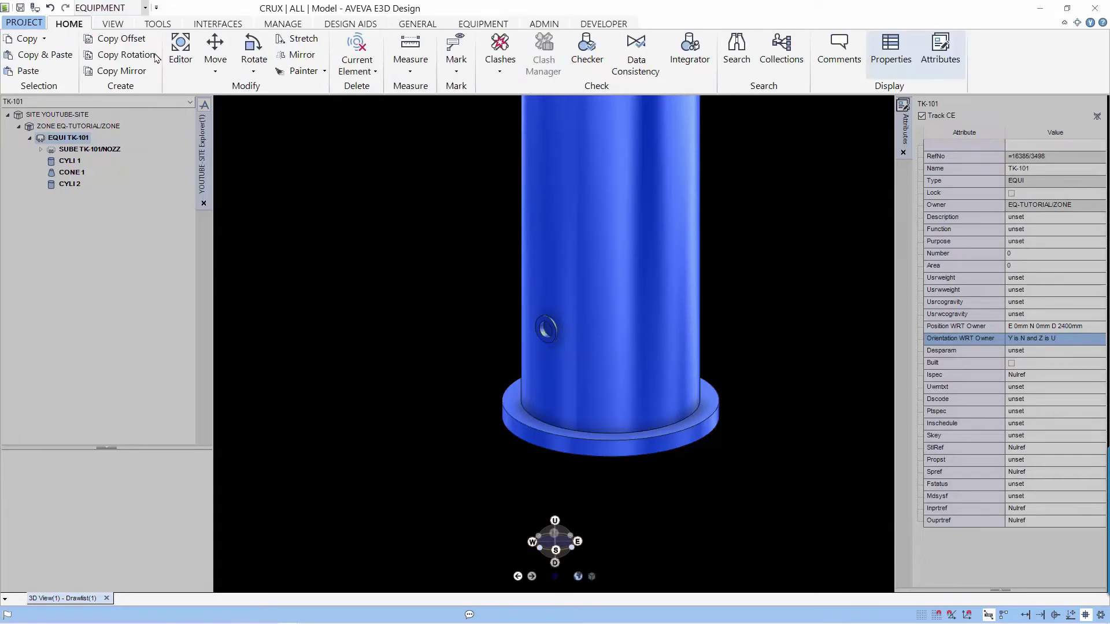
left_click(458, 70)
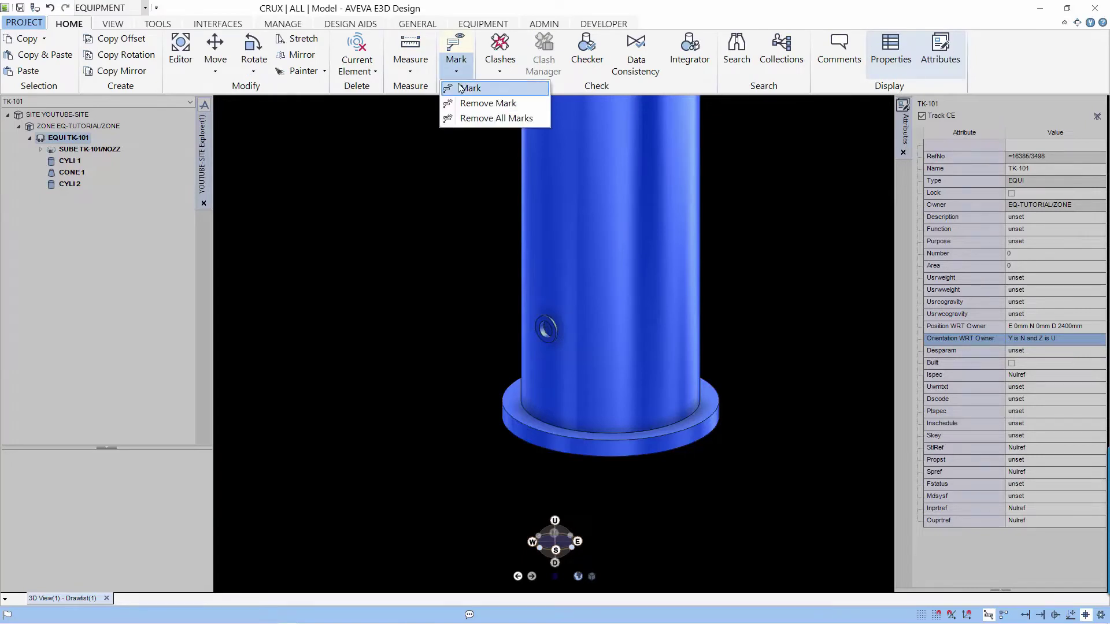
left_click(466, 87)
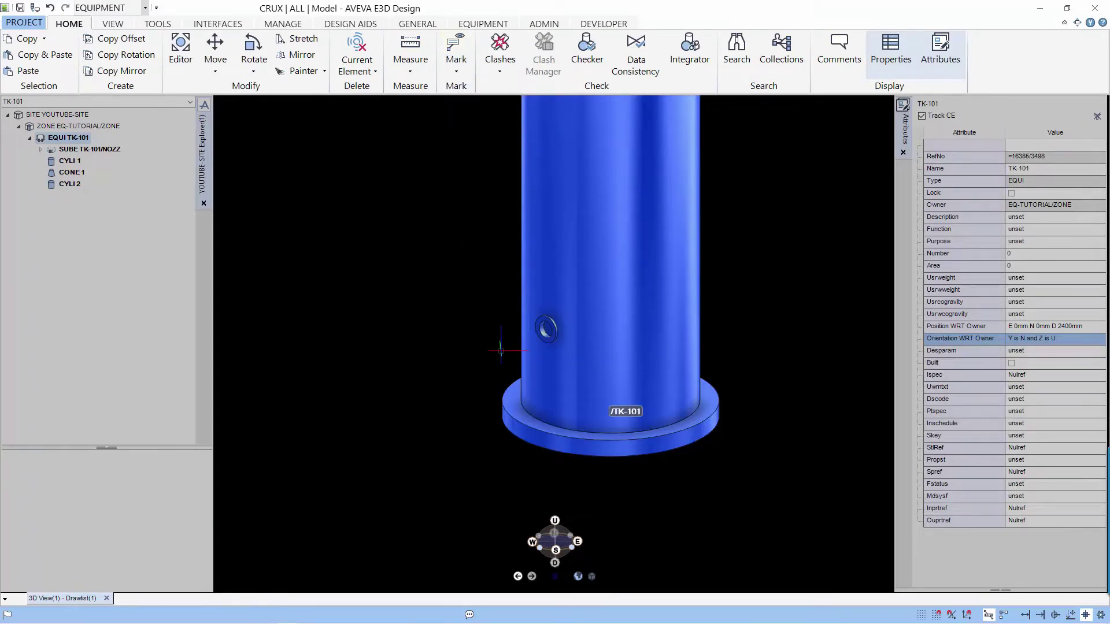
middle_click_drag(681, 521, 684, 468)
scroll(718, 469, "down", 3)
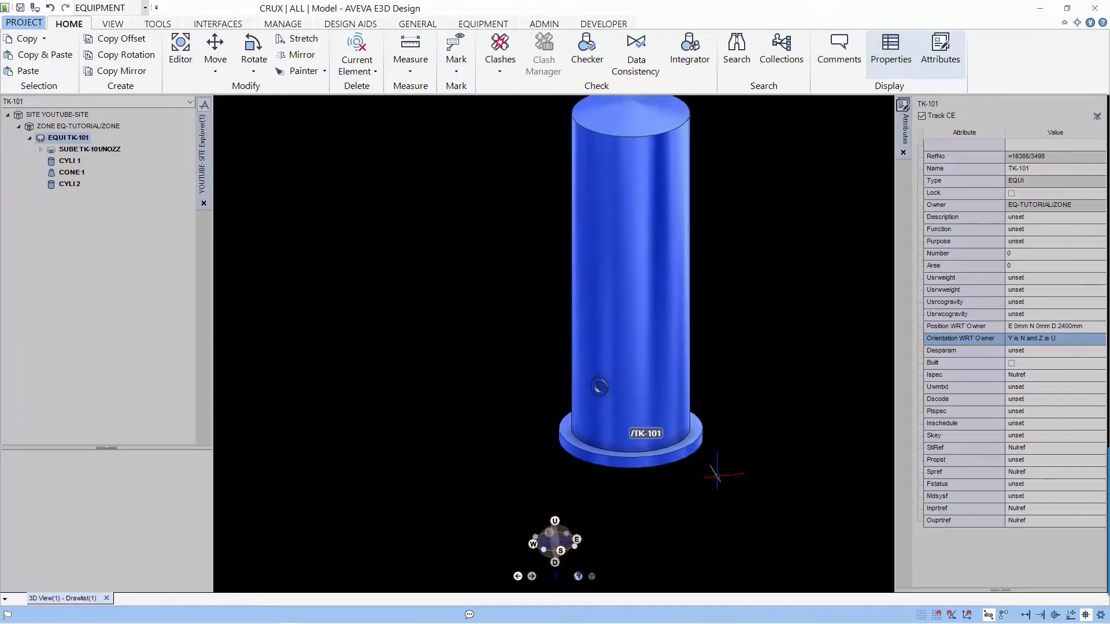
scroll(735, 453, "up", 3)
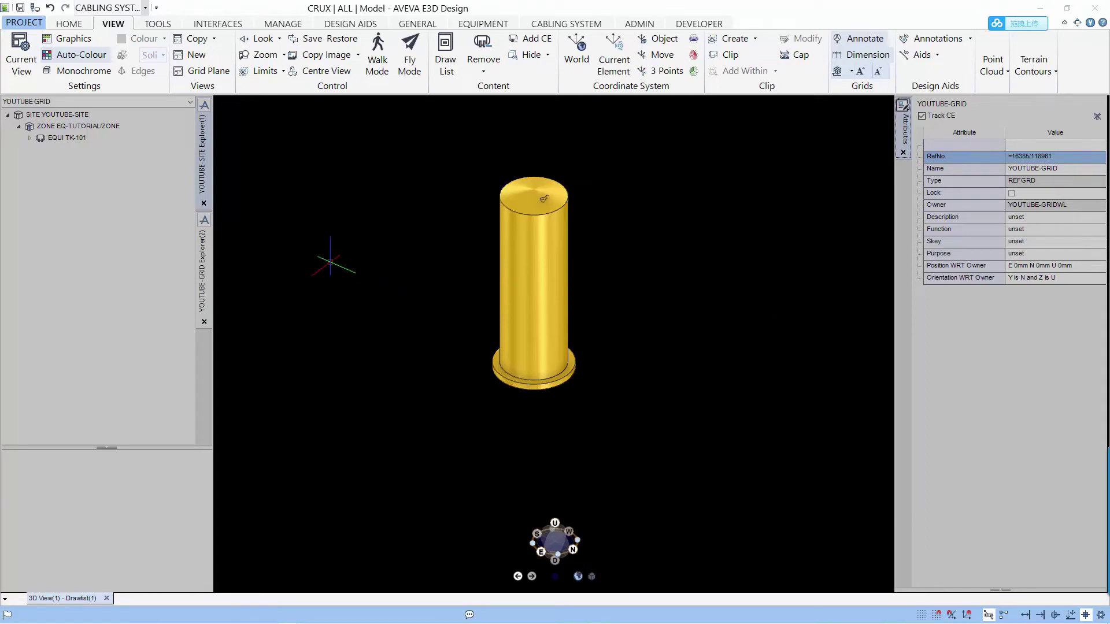
Step: Drag REFGRD YOUTUBE-GRID from the YOUTUBE-GRID explorer into the 3D view
left_click(209, 265)
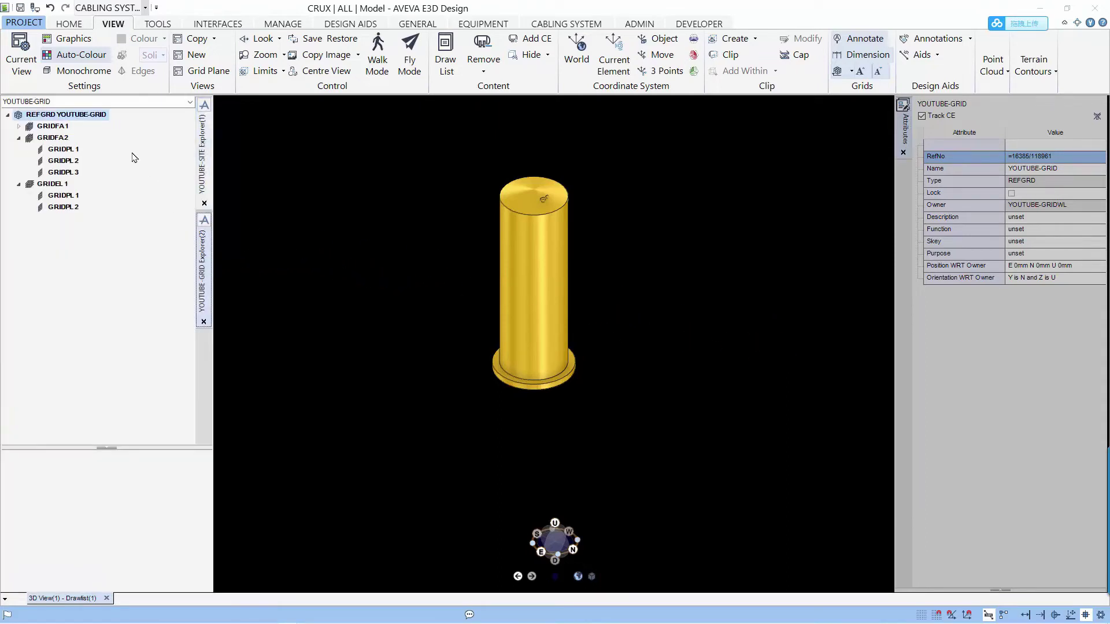
left_click_drag(93, 116, 366, 232)
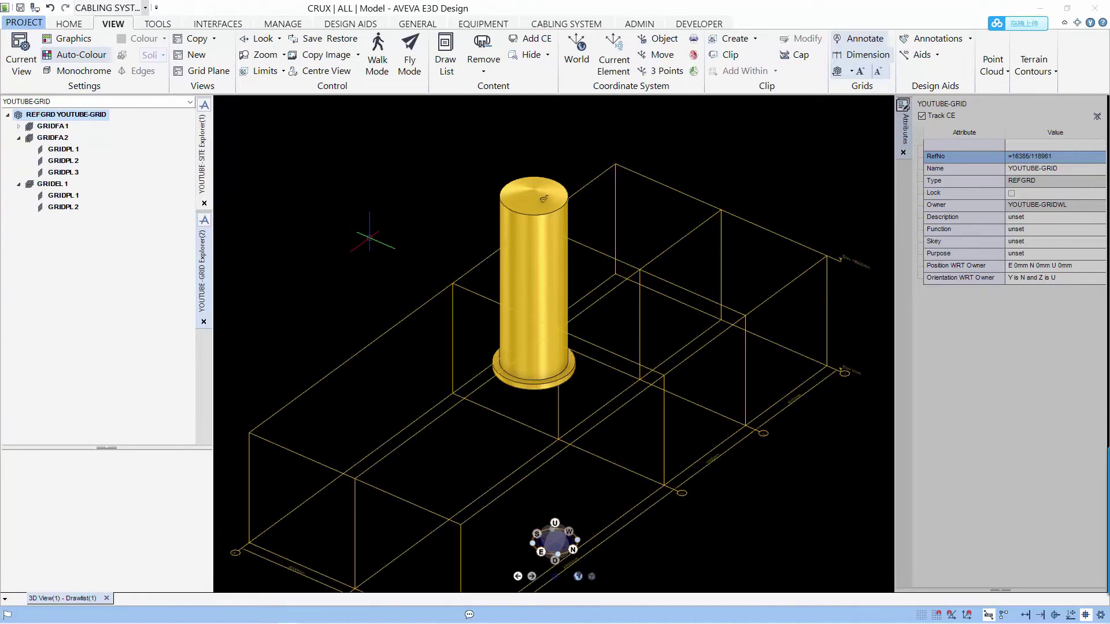
Step: Move TK-101 by its base point onto a grid corner at W 8000mm N 8000mm
left_click(529, 245)
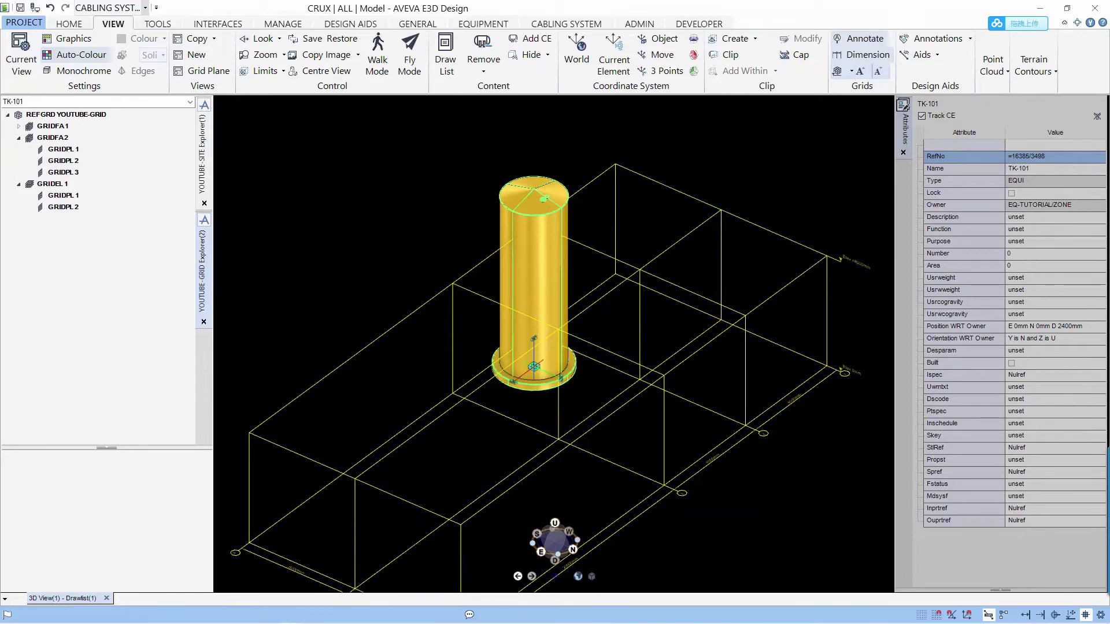
left_click(533, 366)
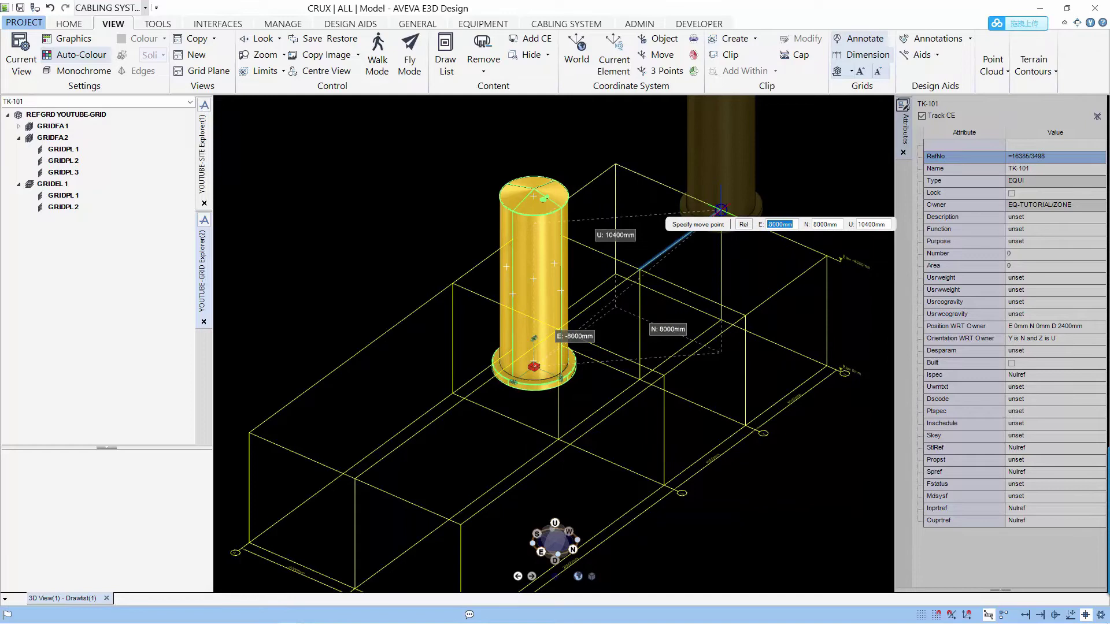
left_click(720, 210)
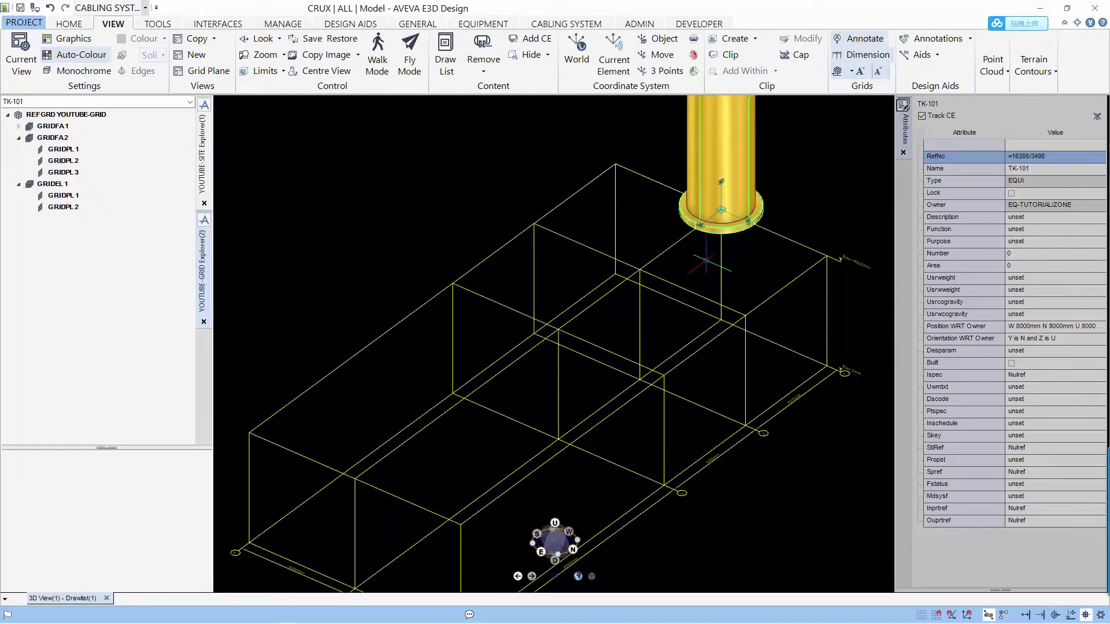
mouse_move(692, 270)
middle_mouse_down()
mouse_move(685, 240)
mouse_move(682, 272)
mouse_move(673, 260)
middle_mouse_up()
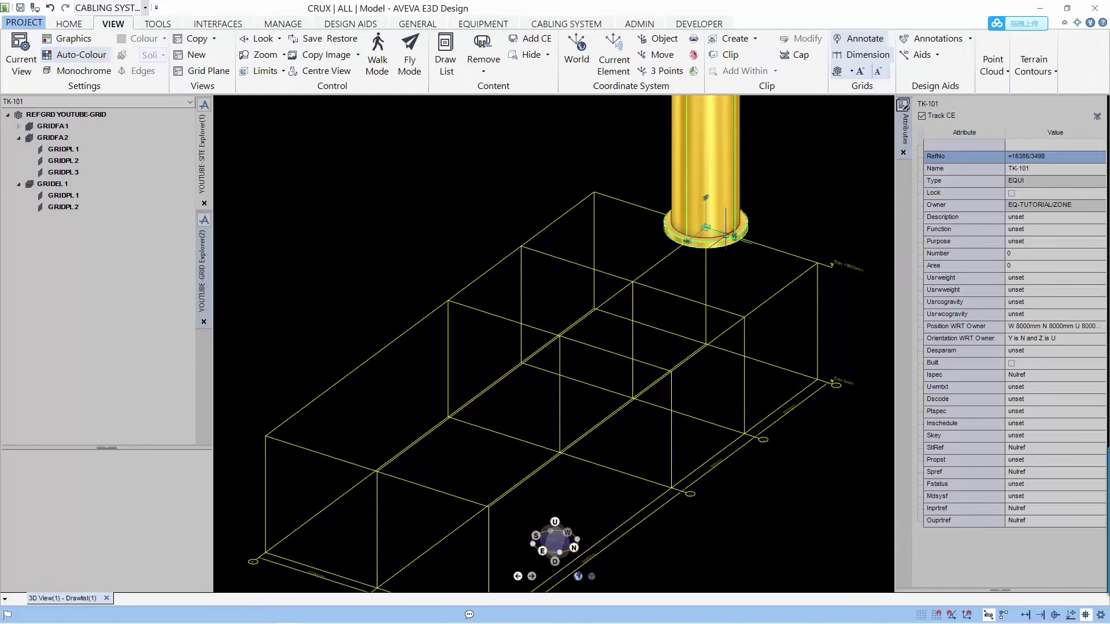
scroll(718, 231, "up", 5)
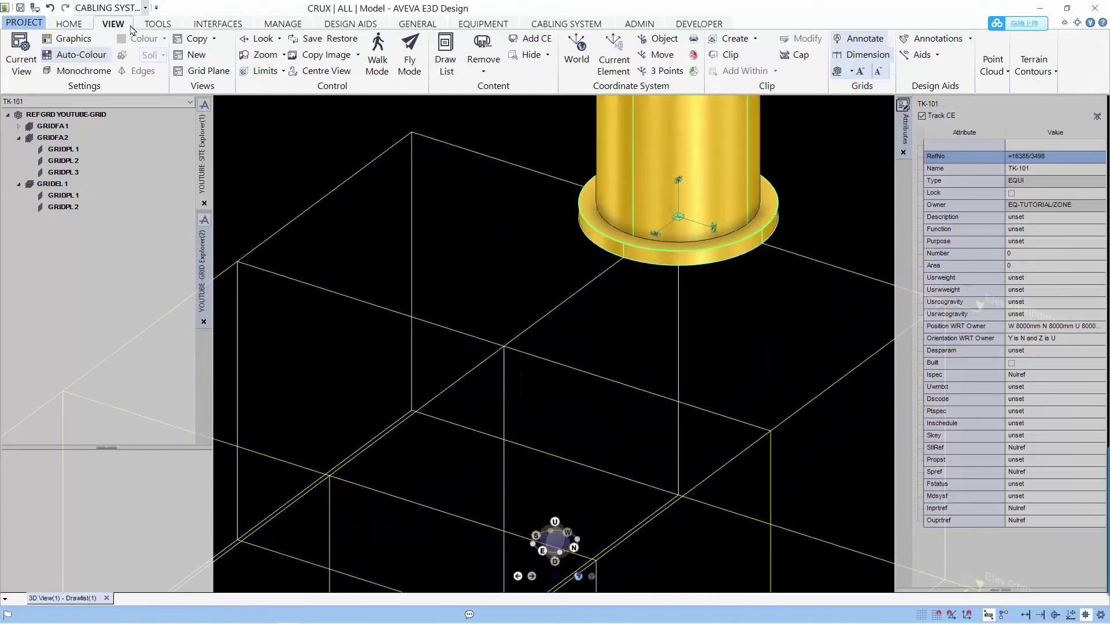
Step: Start an offset move of TK-101 and lock a measured 8000mm North offset from a grid corner
left_click(72, 21)
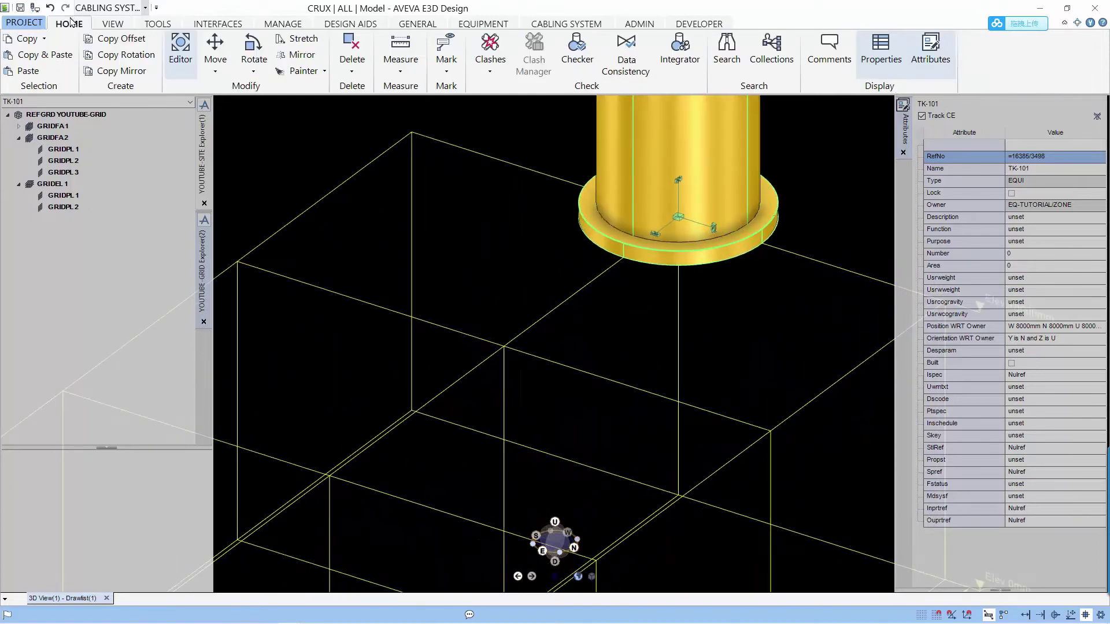
left_click(215, 68)
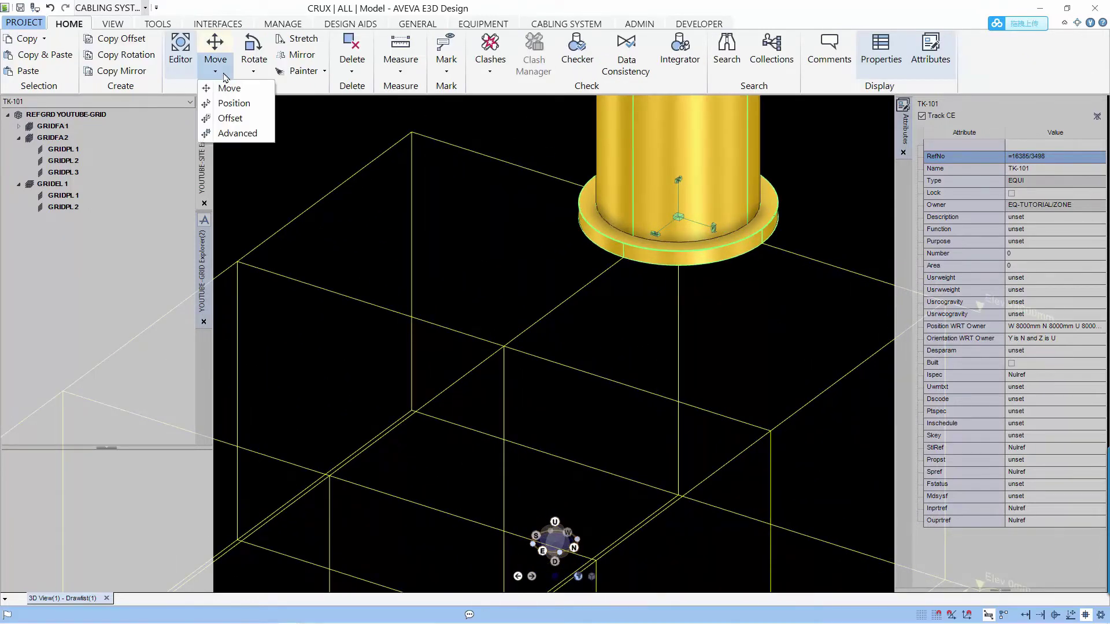
left_click(231, 119)
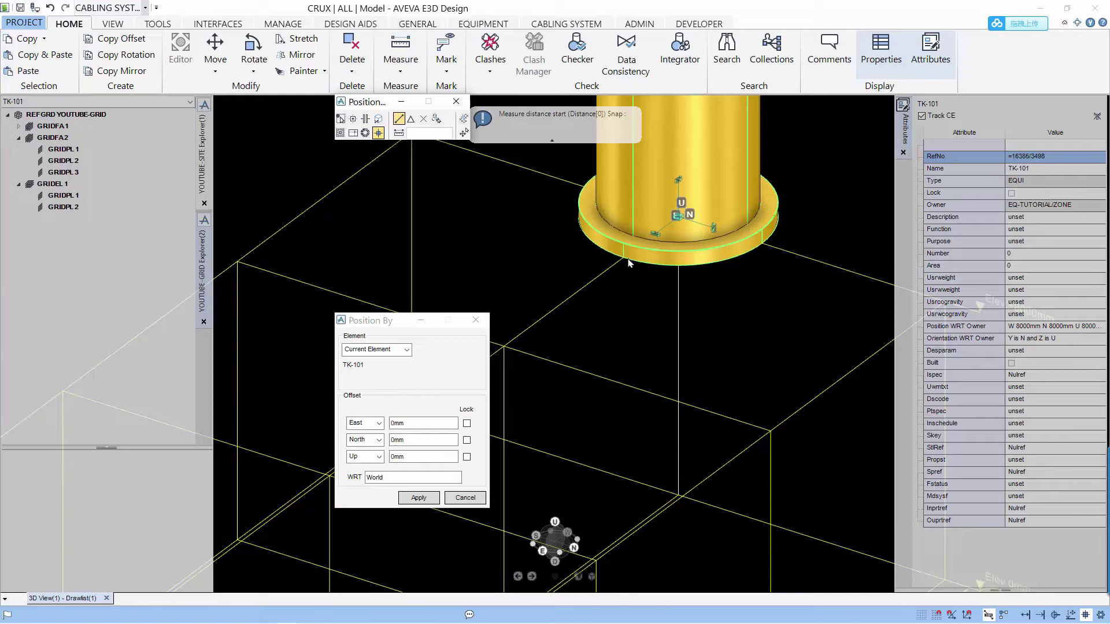
left_click(378, 119)
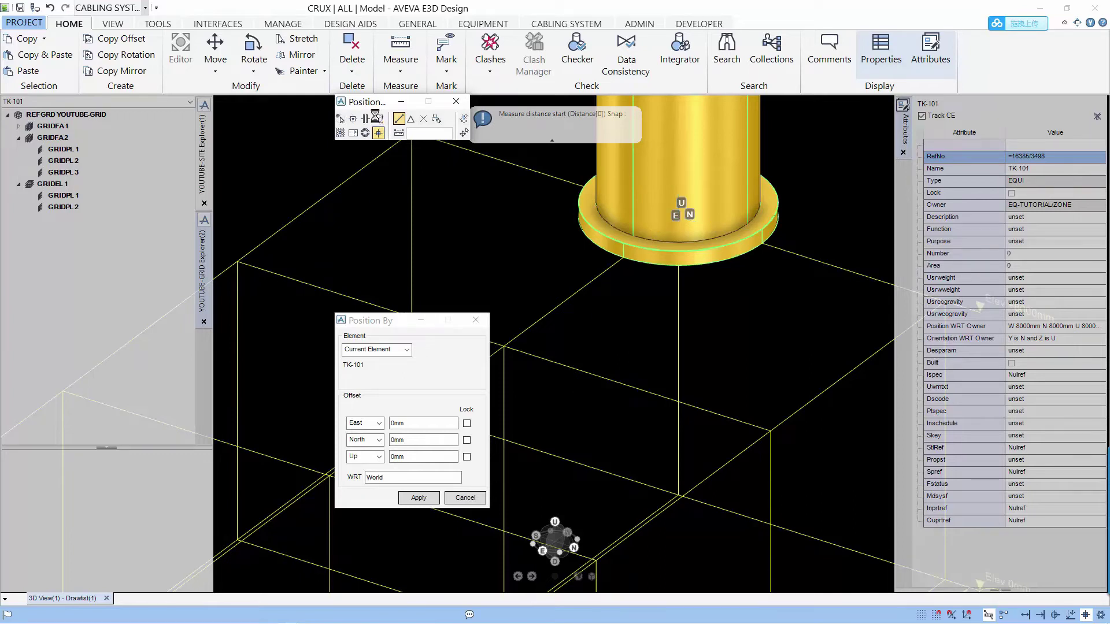
left_click(503, 345)
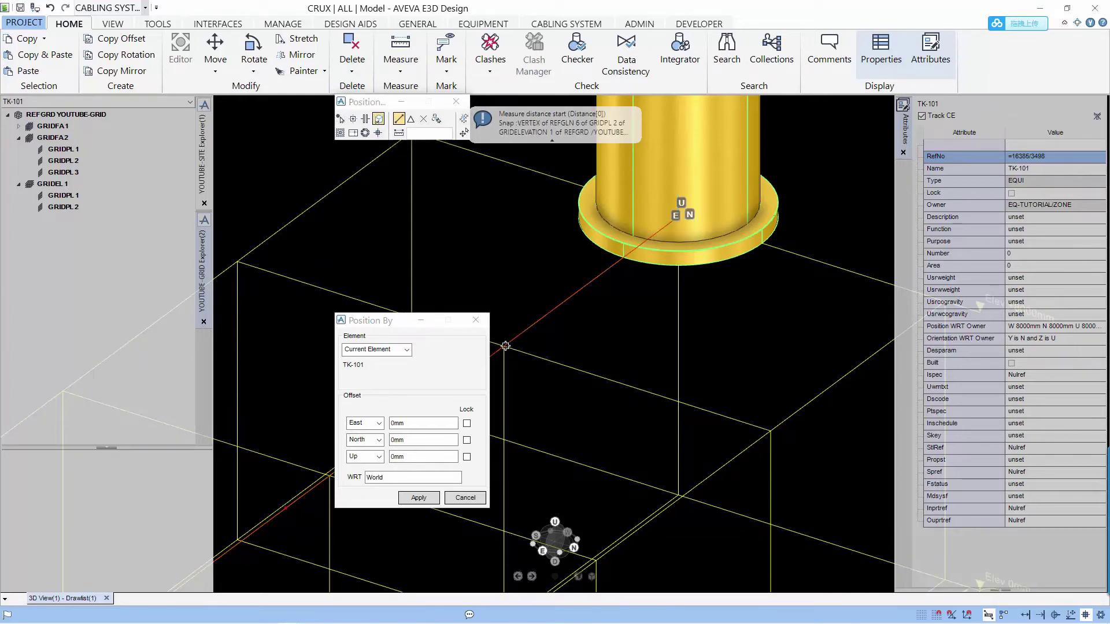
left_click(769, 431)
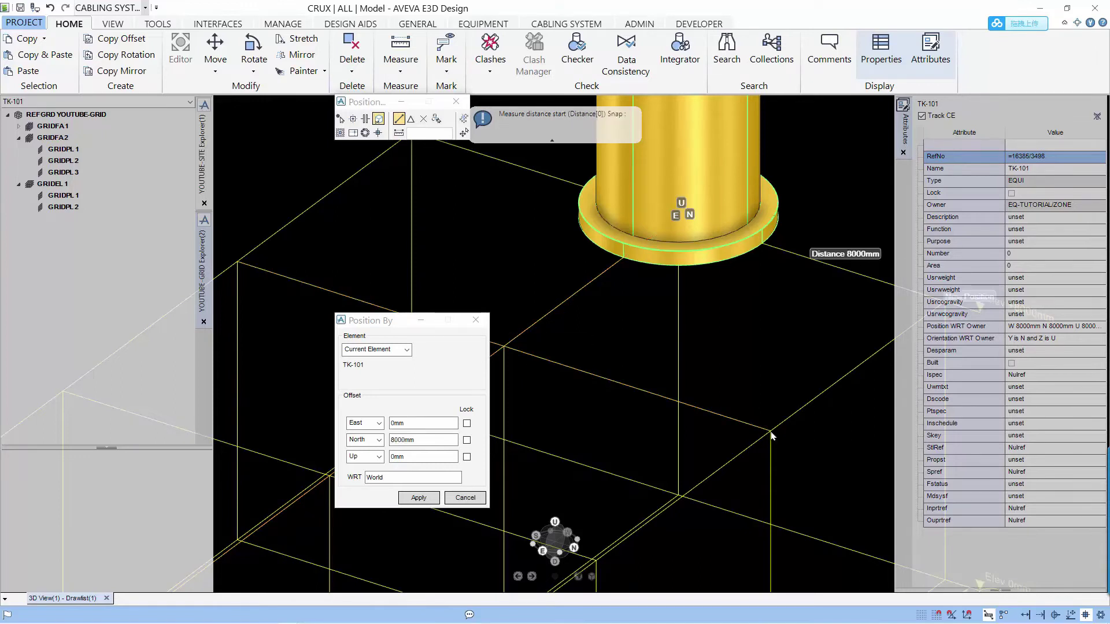
left_click(466, 440)
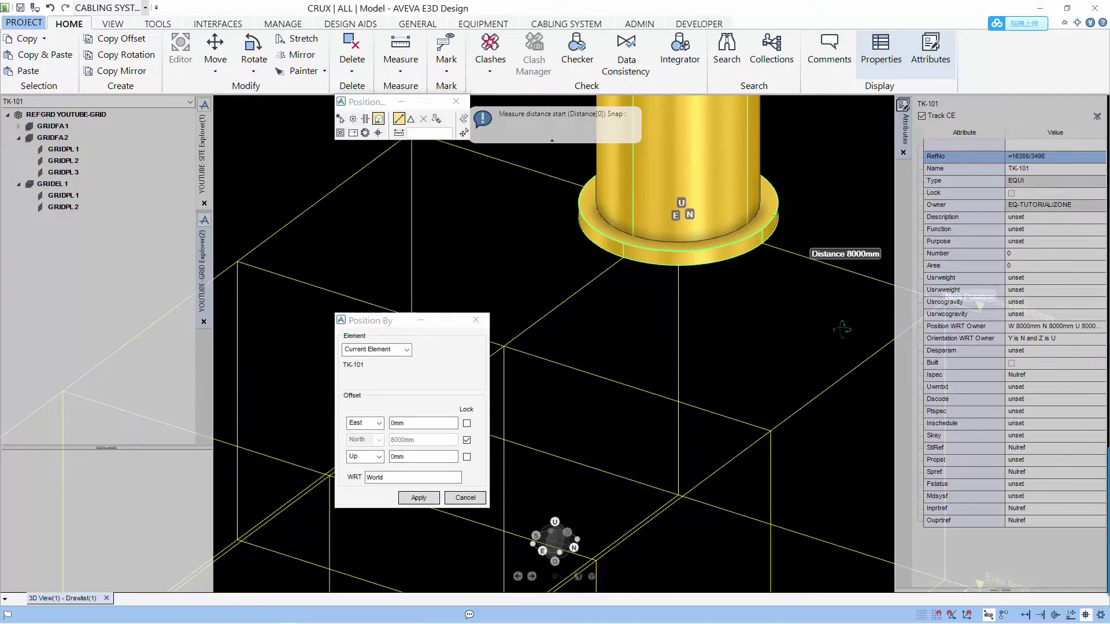
Step: Measure an 18000mm East offset to the grid-edge mid-point and apply the move to TK-101
scroll(844, 332, "down", 3)
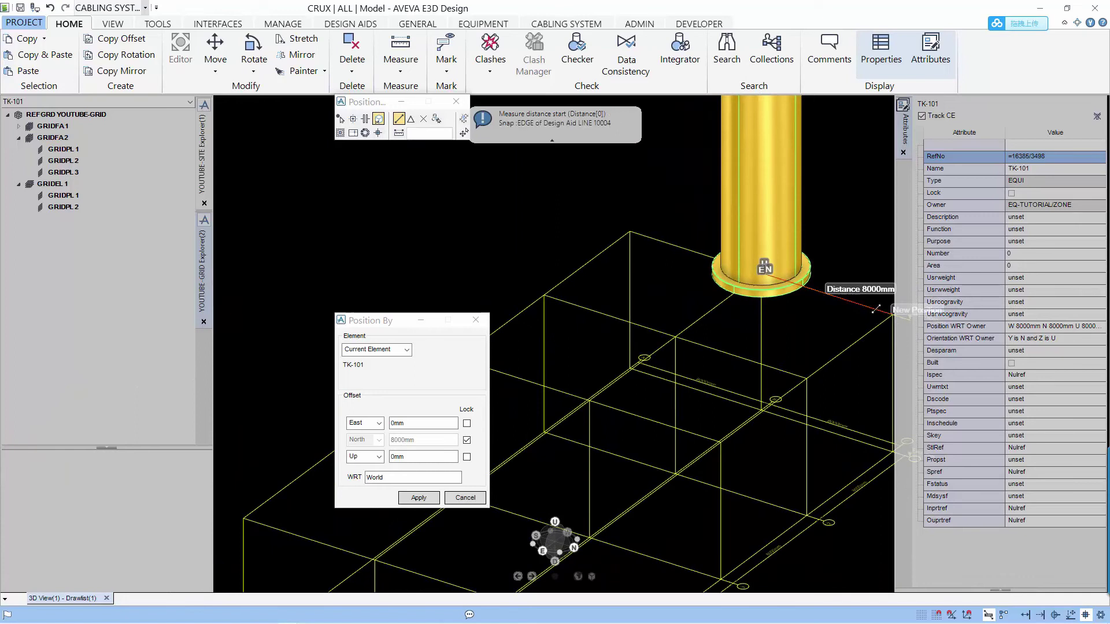
left_click(890, 317)
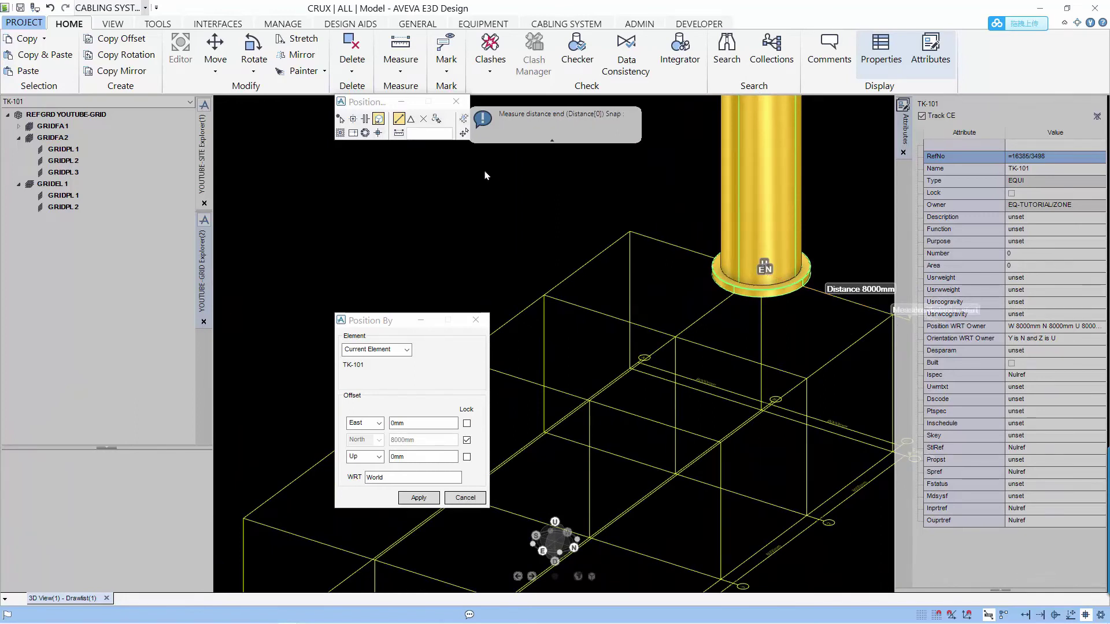
left_click(411, 119)
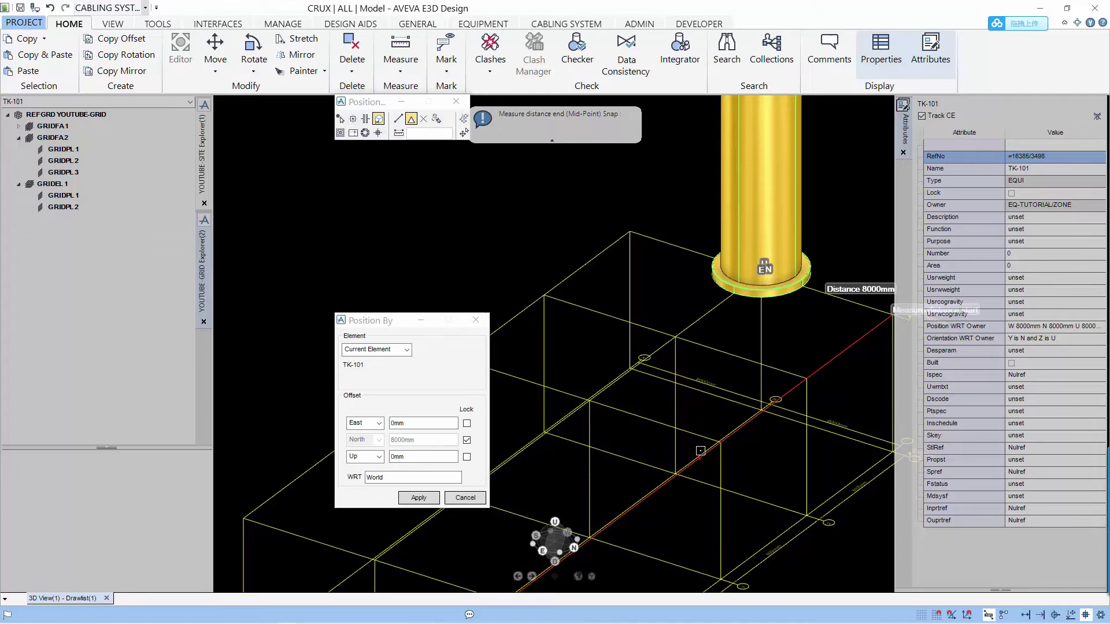
left_click(699, 459)
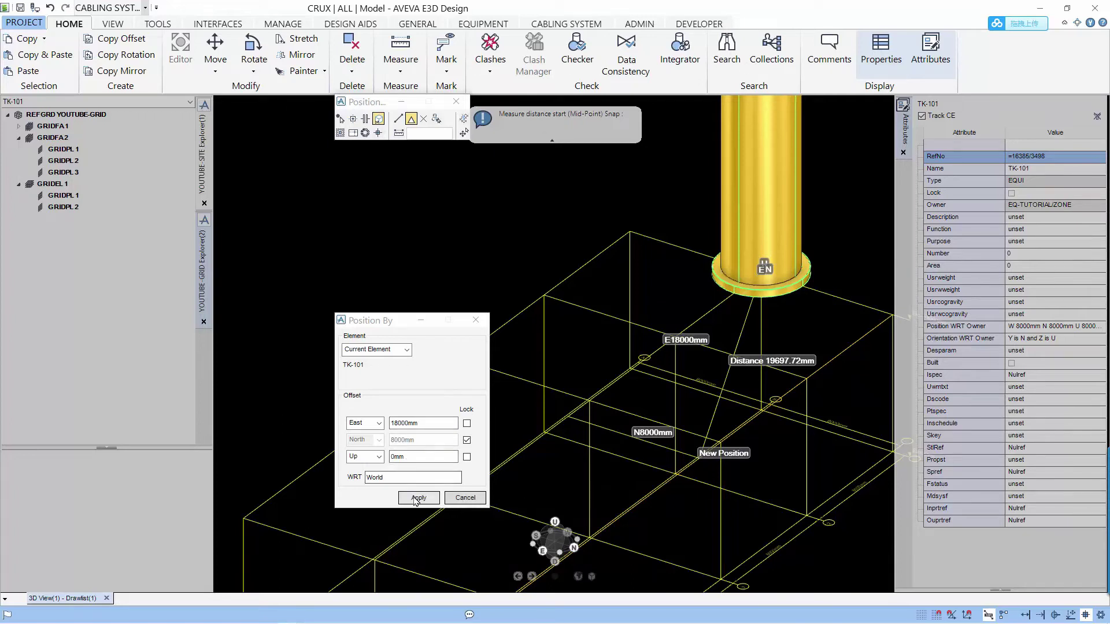
left_click(434, 500)
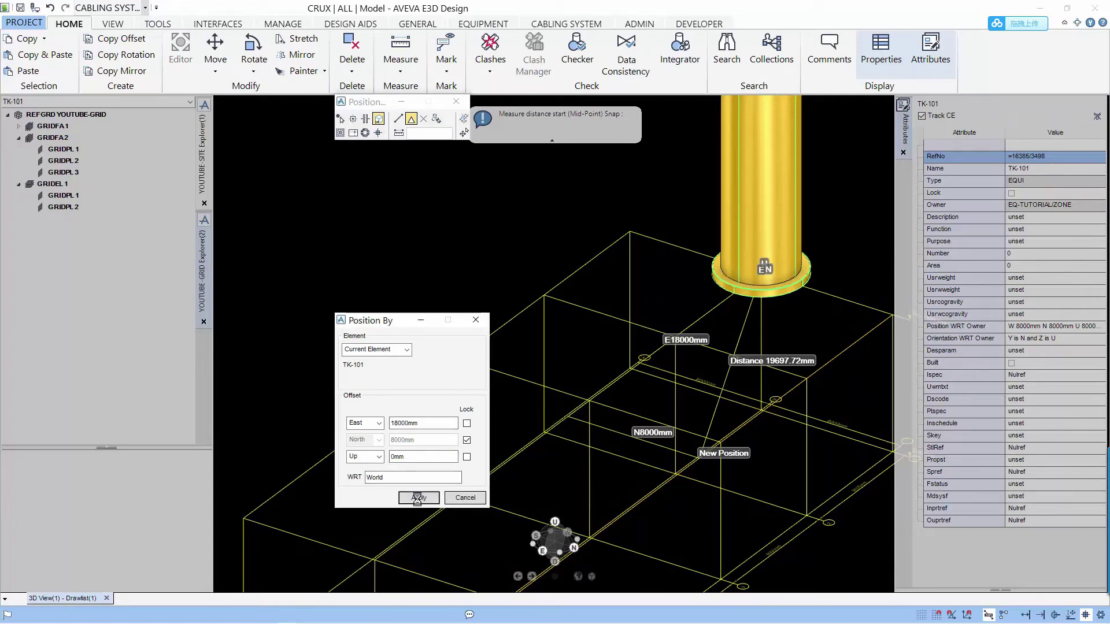
Step: Close the position dialog, reframe the tank within the grid box, and bring up the Move options
left_click(481, 501)
scroll(569, 478, "down", 4)
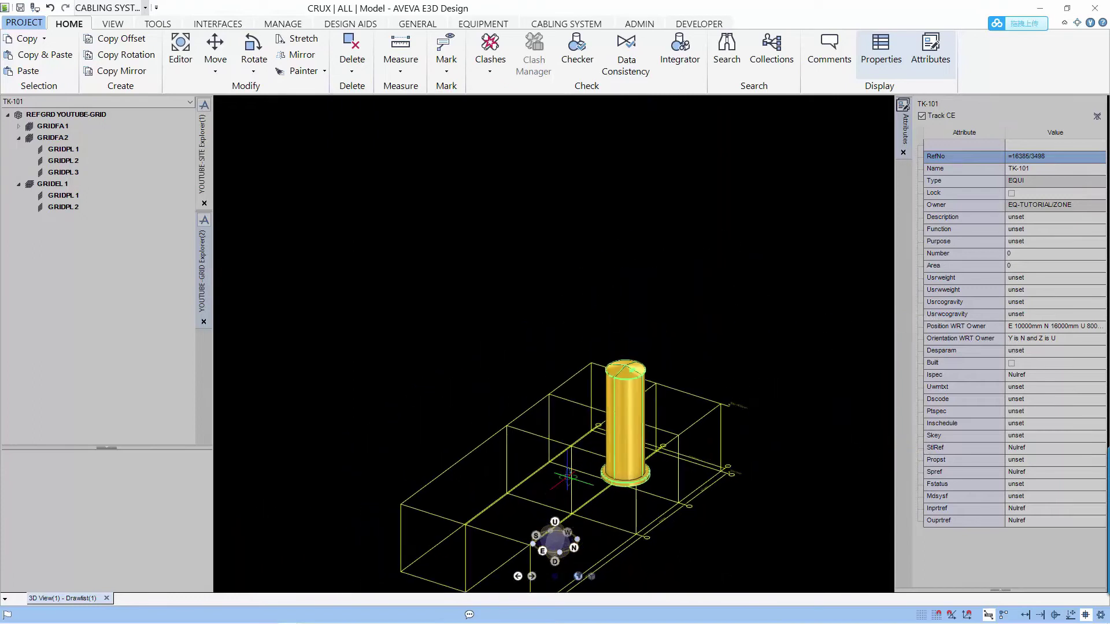
middle_click_drag(569, 478, 587, 489)
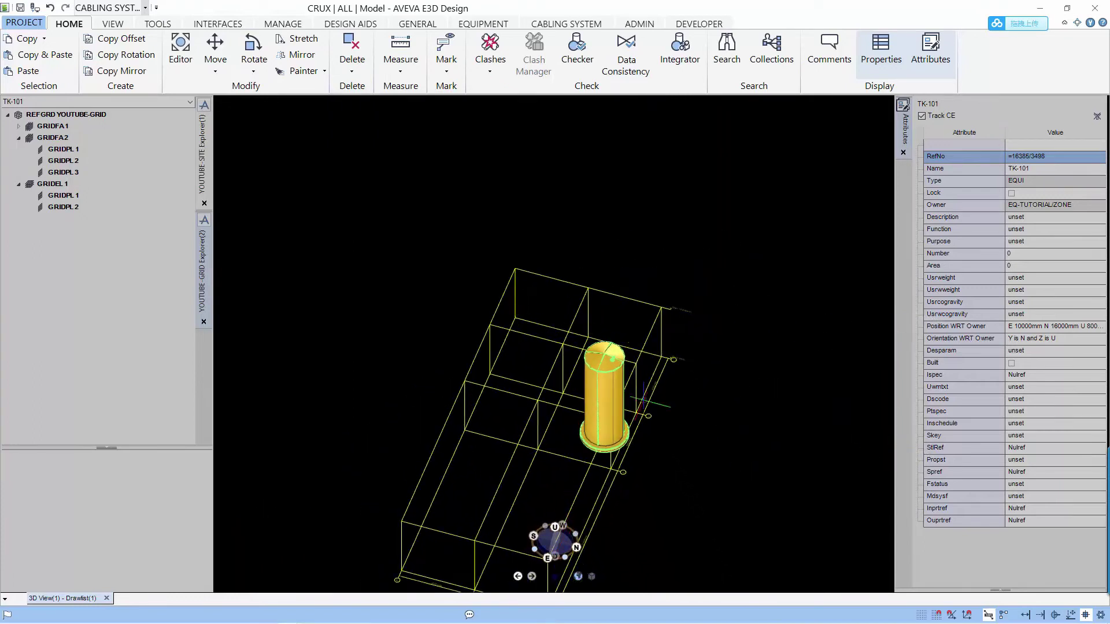
middle_click_drag(658, 443, 659, 440)
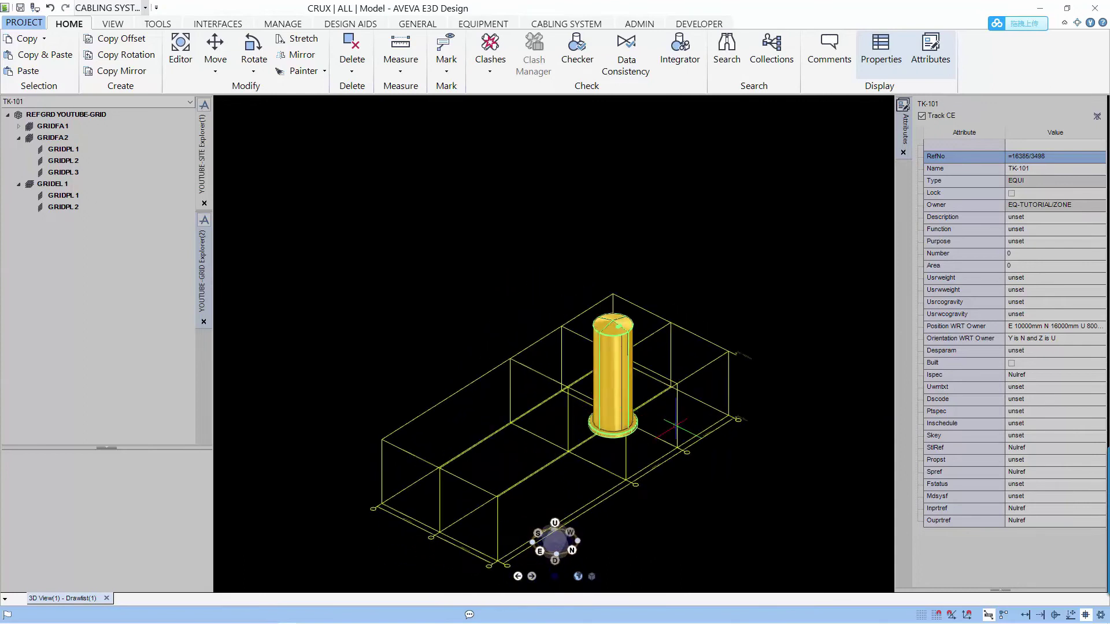
scroll(675, 425, "up", 2)
left_click(215, 72)
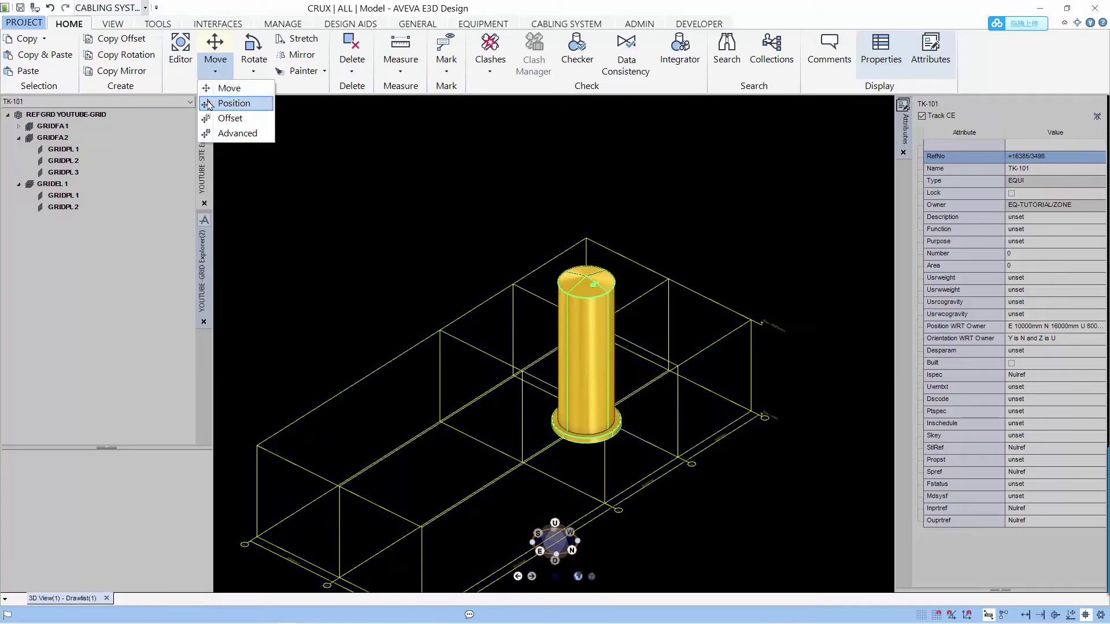
Step: Start an explicit position move of TK-101 with the datum set to Designate Position
left_click(229, 103)
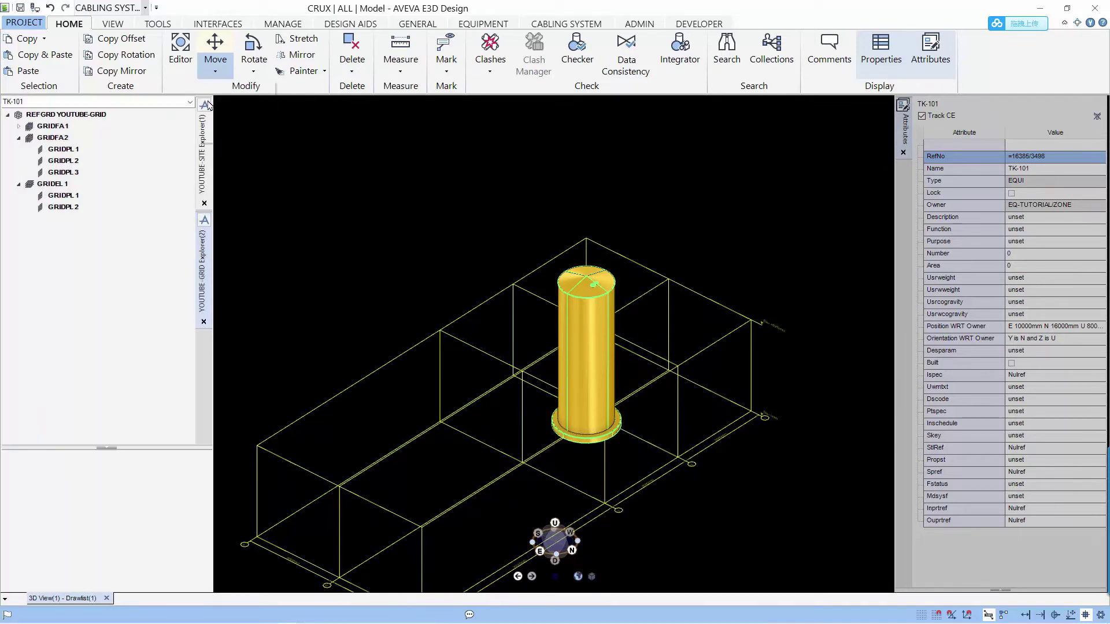
left_click_drag(373, 318, 245, 176)
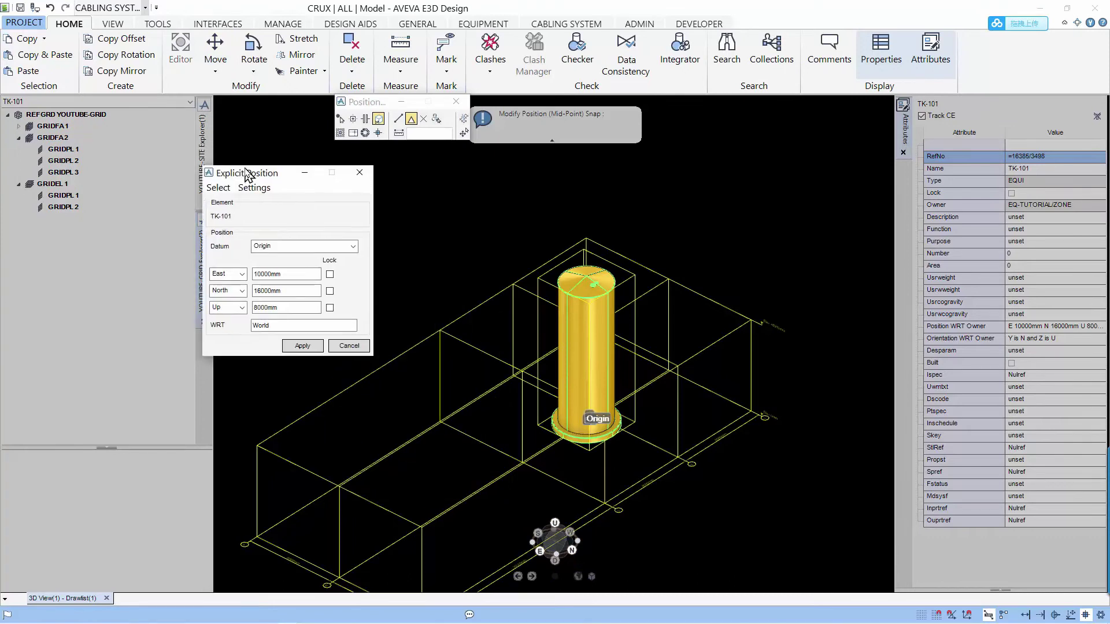
left_click(353, 246)
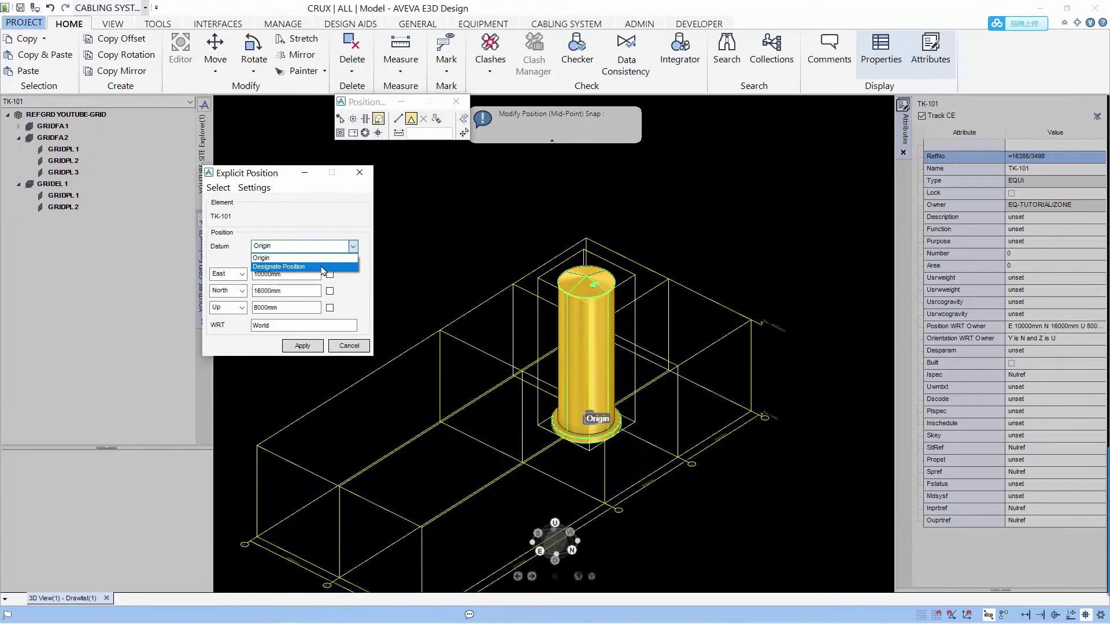
left_click(323, 267)
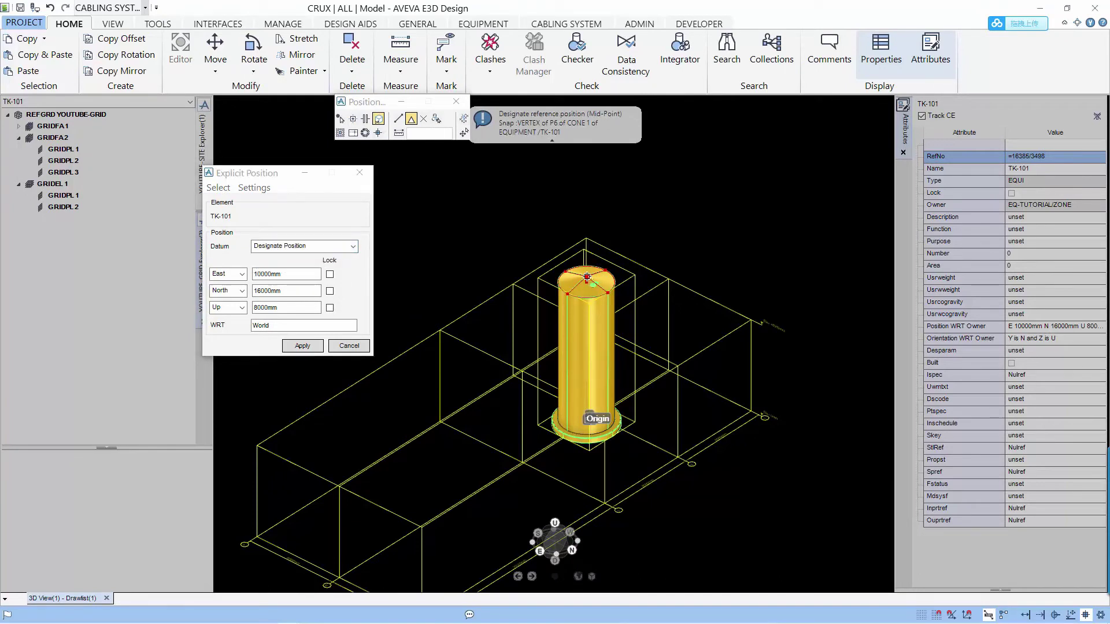
Step: Trial-move TK-101 from its top centre to a grid vertex, then cancel and undo the move
scroll(598, 280, "up", 1)
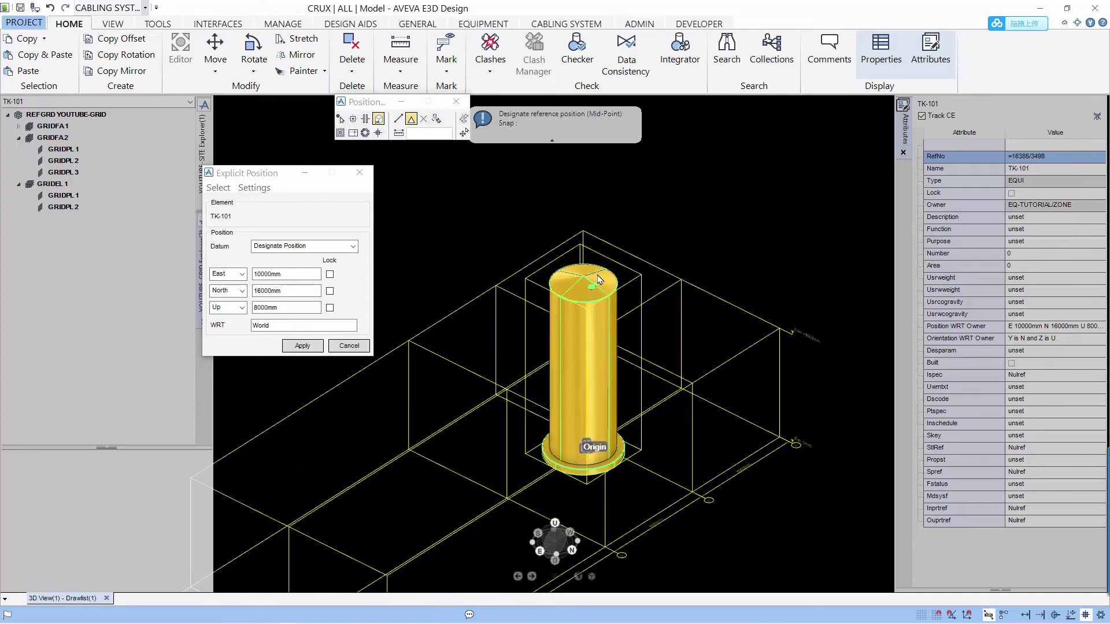
scroll(598, 279, "up", 3)
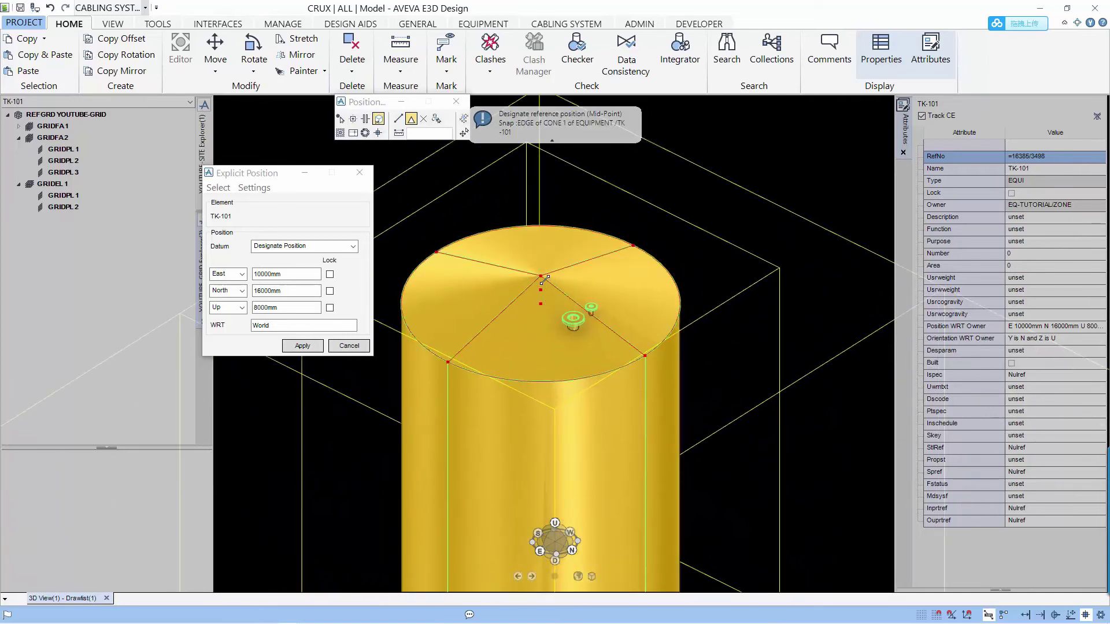
left_click(541, 278)
scroll(626, 312, "down", 4)
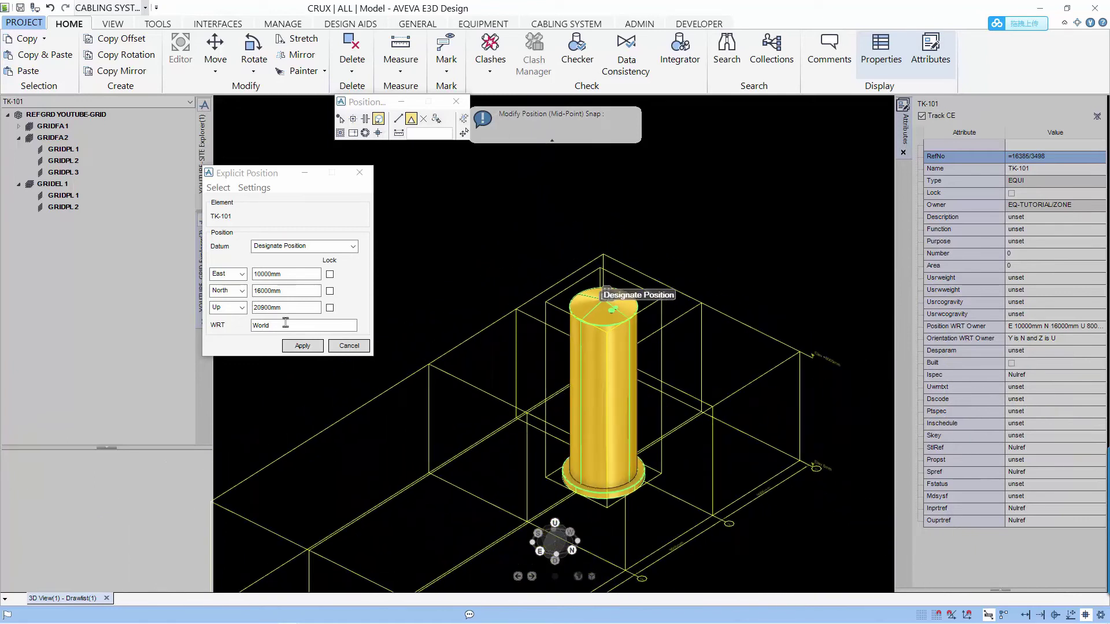
left_click(702, 304)
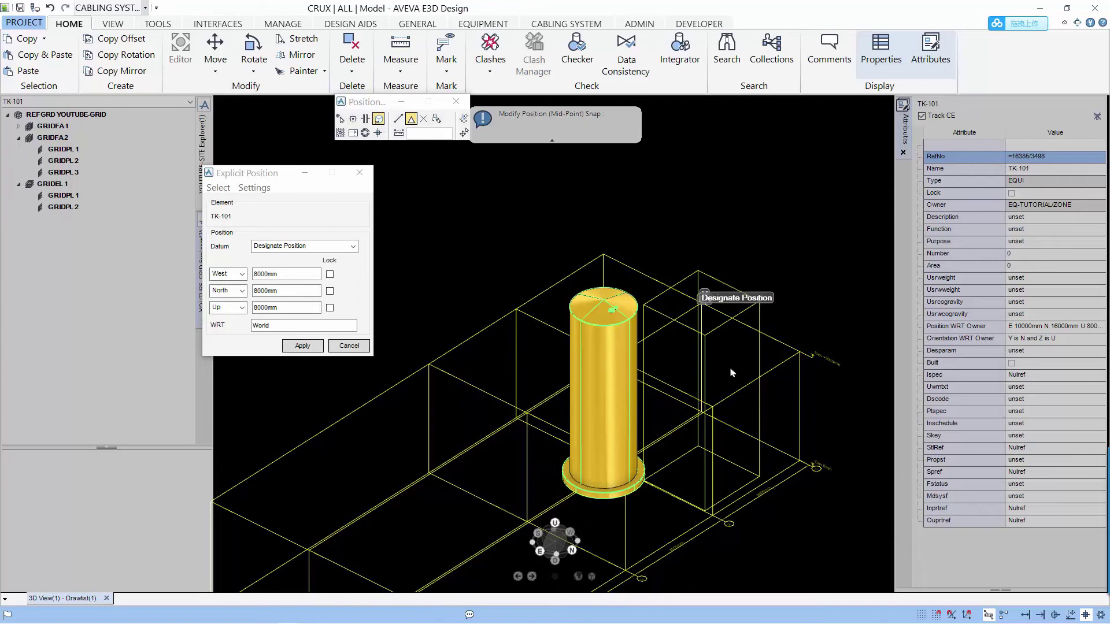
left_click(302, 346)
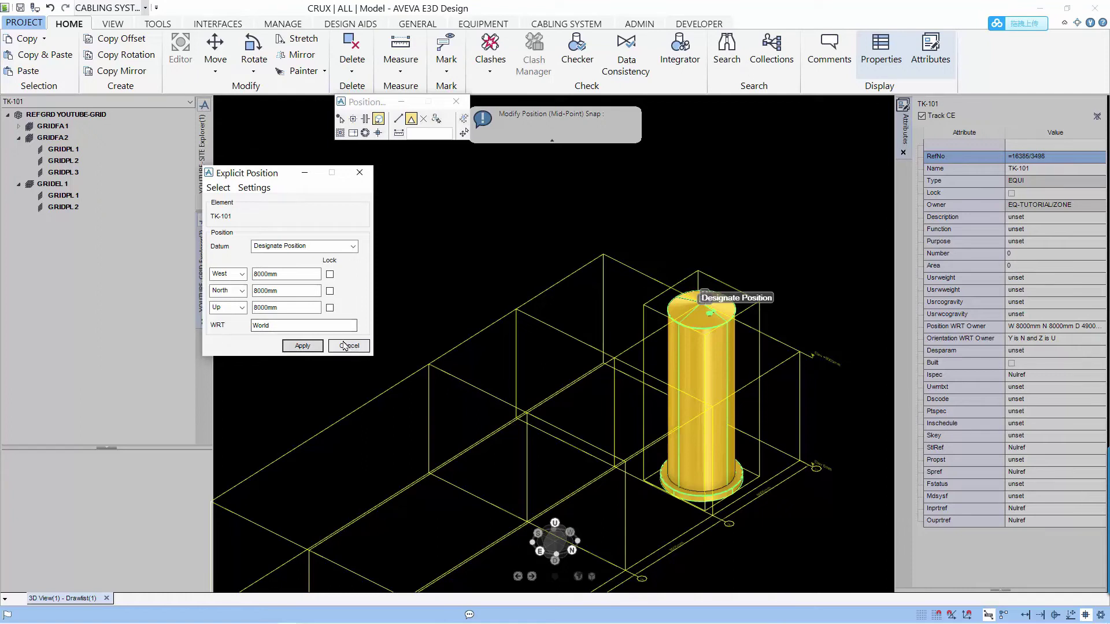
left_click(349, 347)
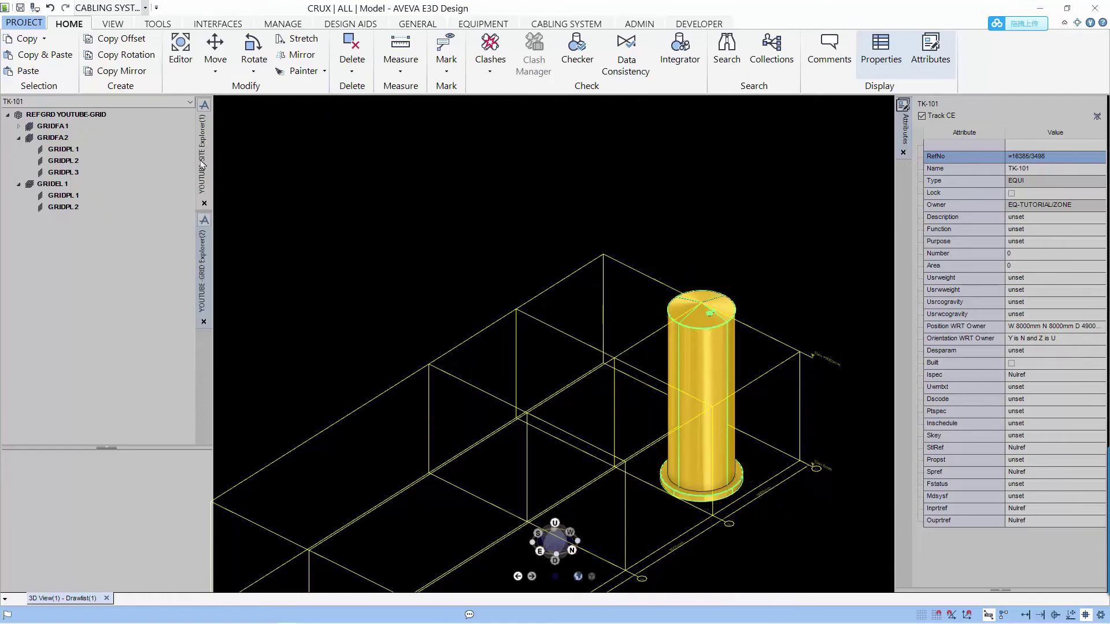
left_click(51, 8)
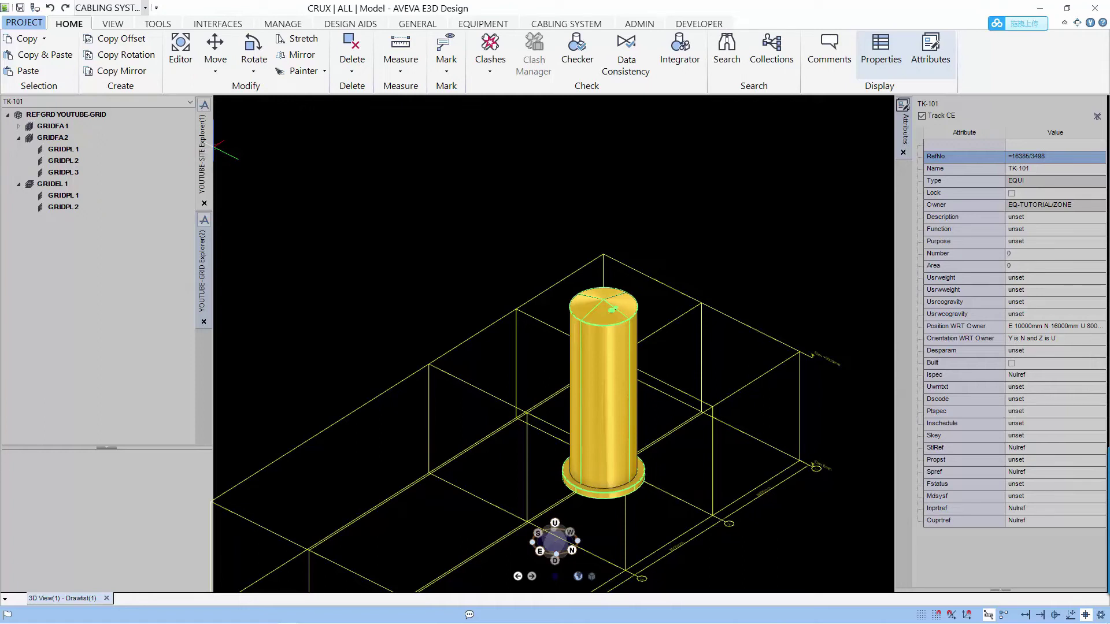
Step: Choose an offset move and bring up the advanced Rotate dialog for TK-101
left_click(215, 70)
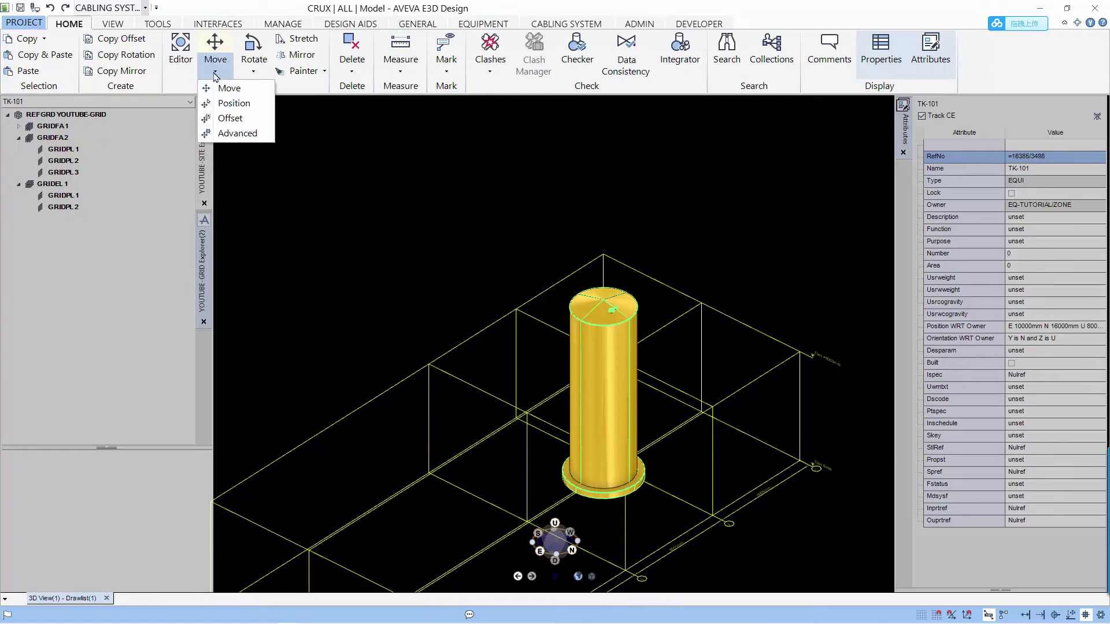
left_click(215, 122)
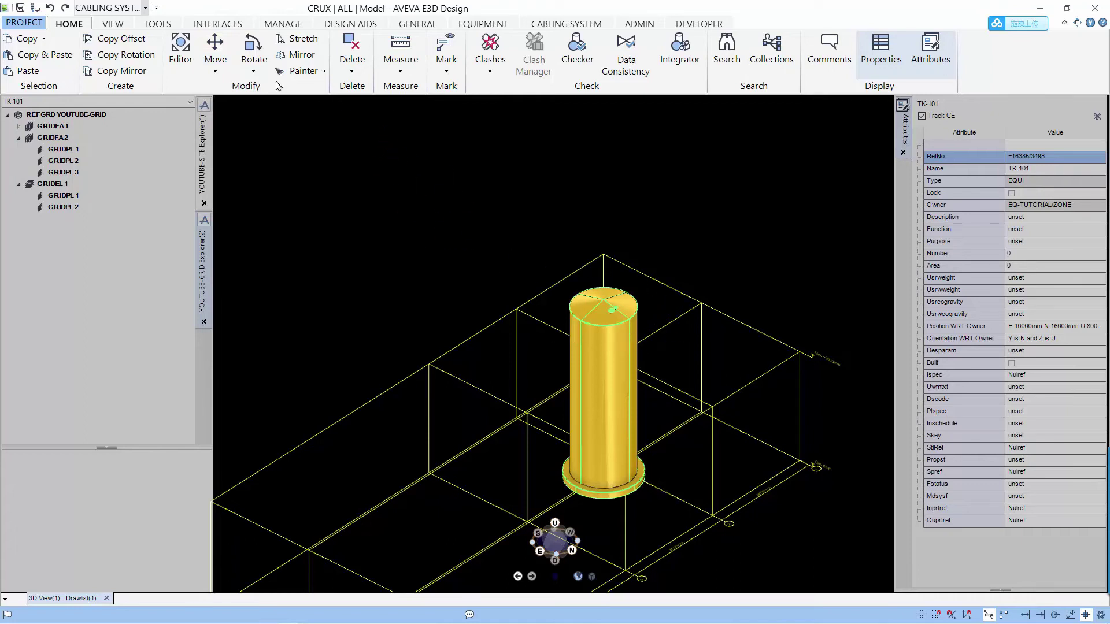
left_click(255, 74)
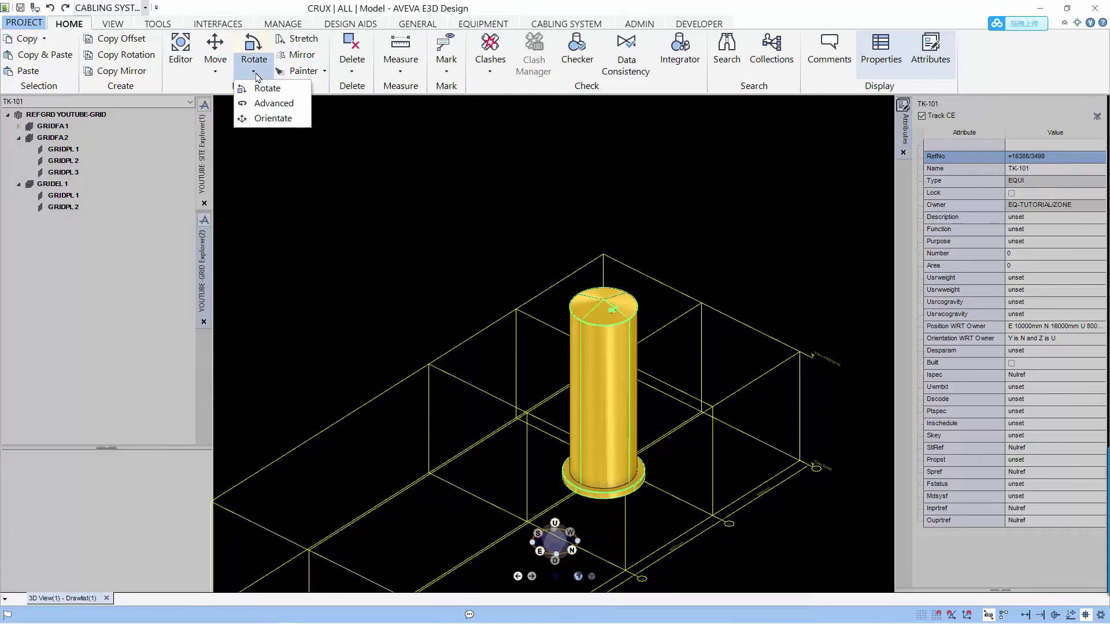
left_click(259, 107)
left_click_drag(244, 229, 425, 120)
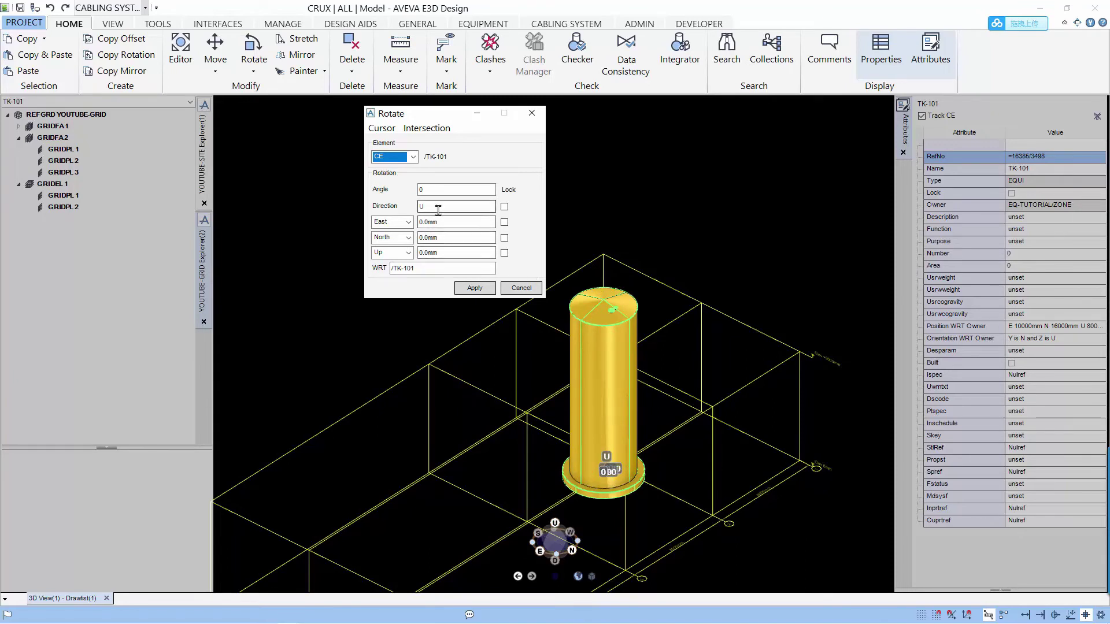
left_click(382, 129)
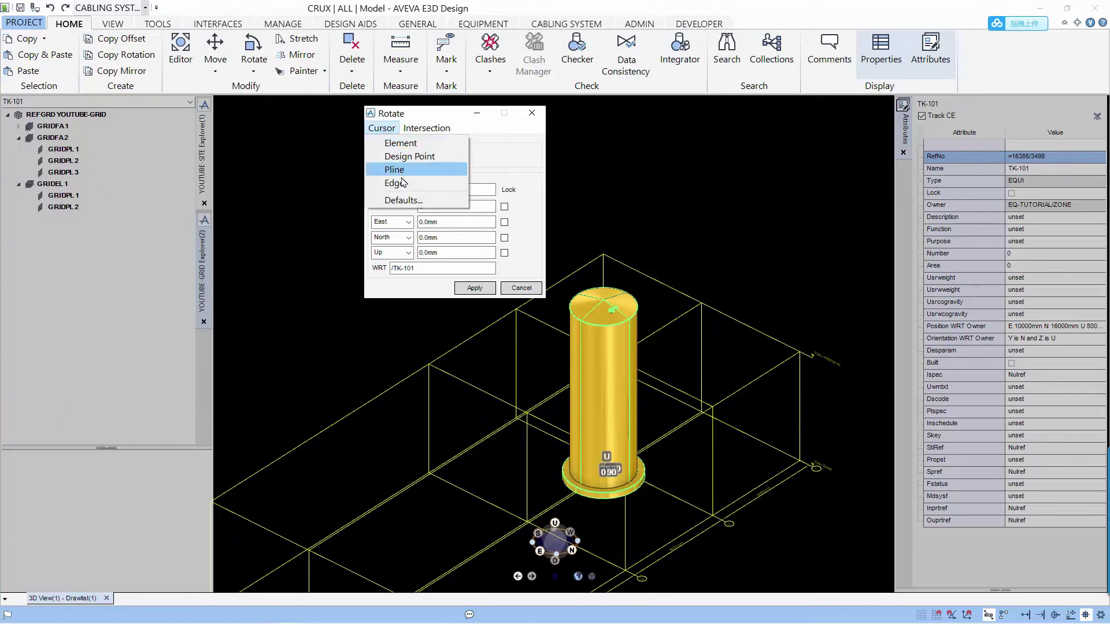
left_click(490, 153)
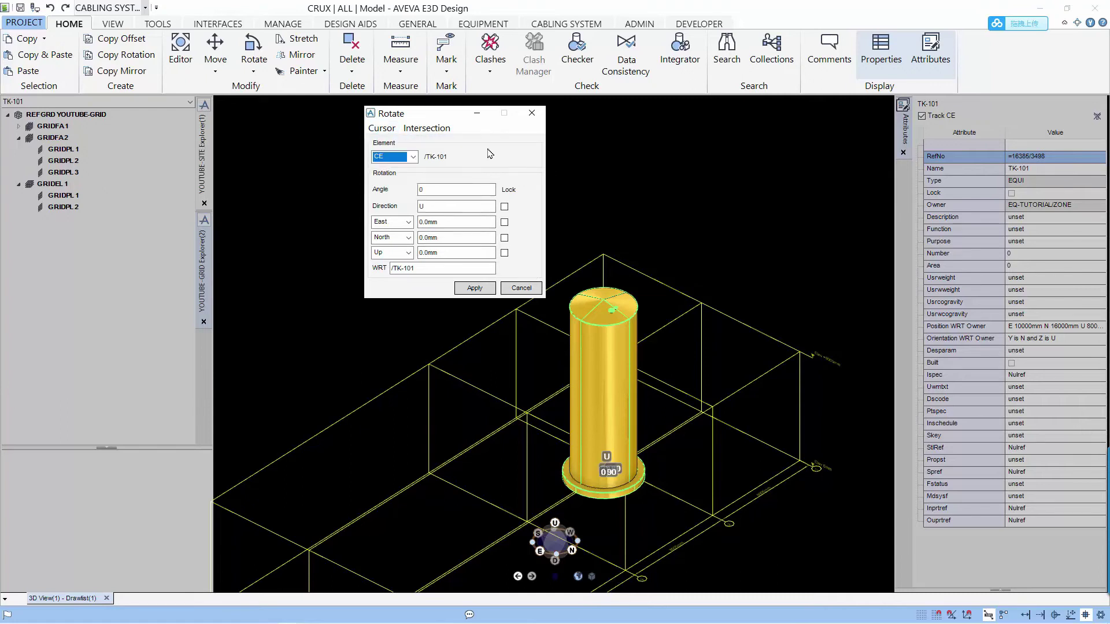
Step: Set rotation direction N and angle 90, and apply the rotation four times
left_click(439, 207)
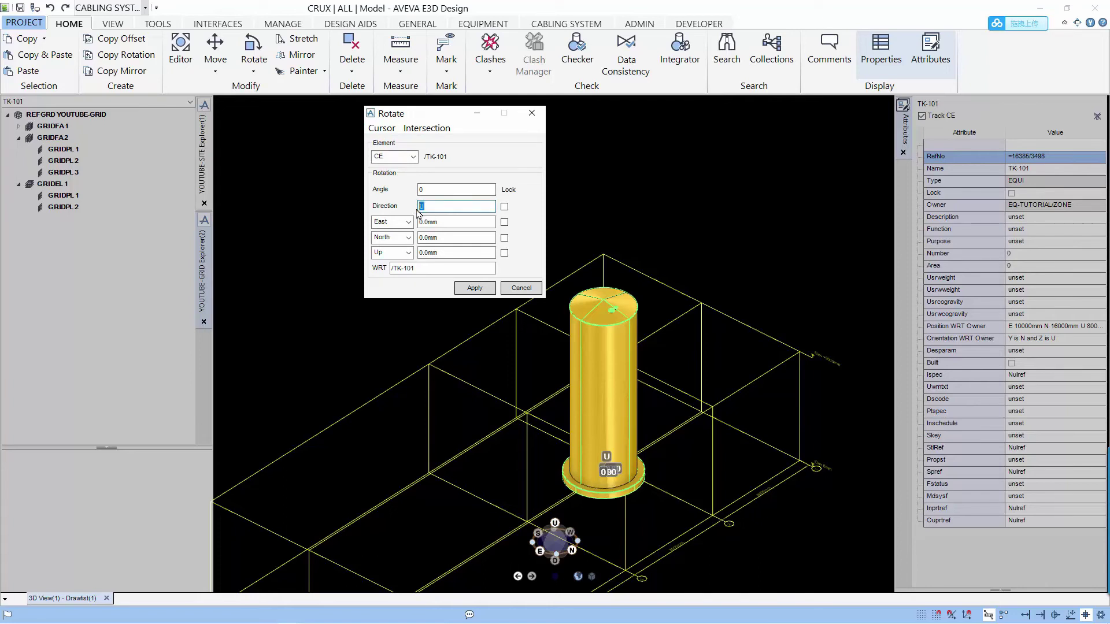
type("N")
key("Tab")
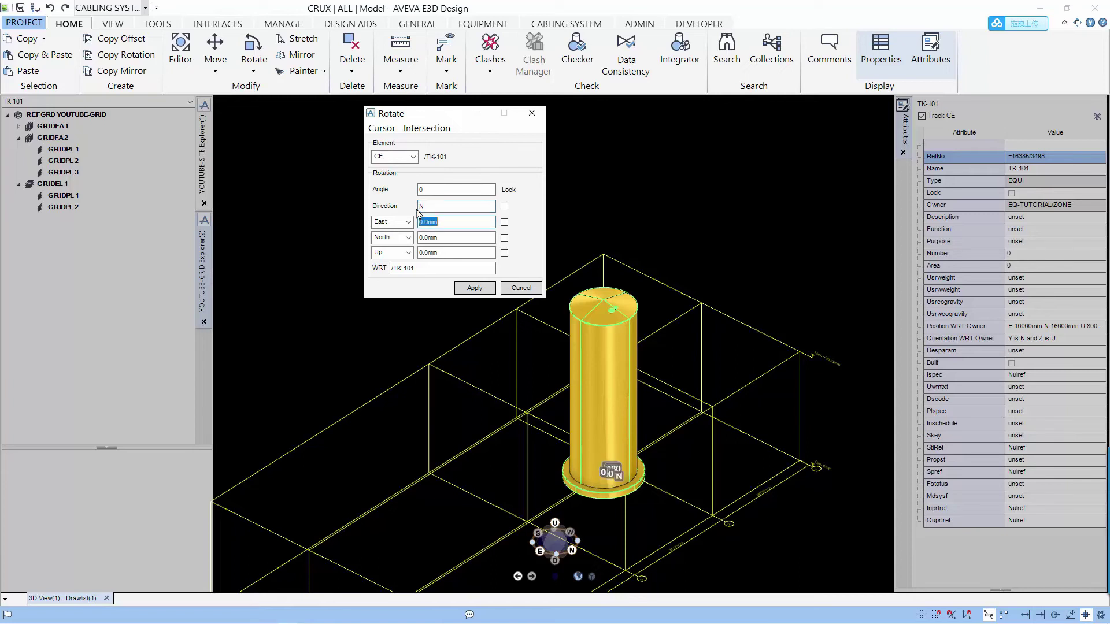
key("shift+Tab")
key("shift+Tab")
type("90")
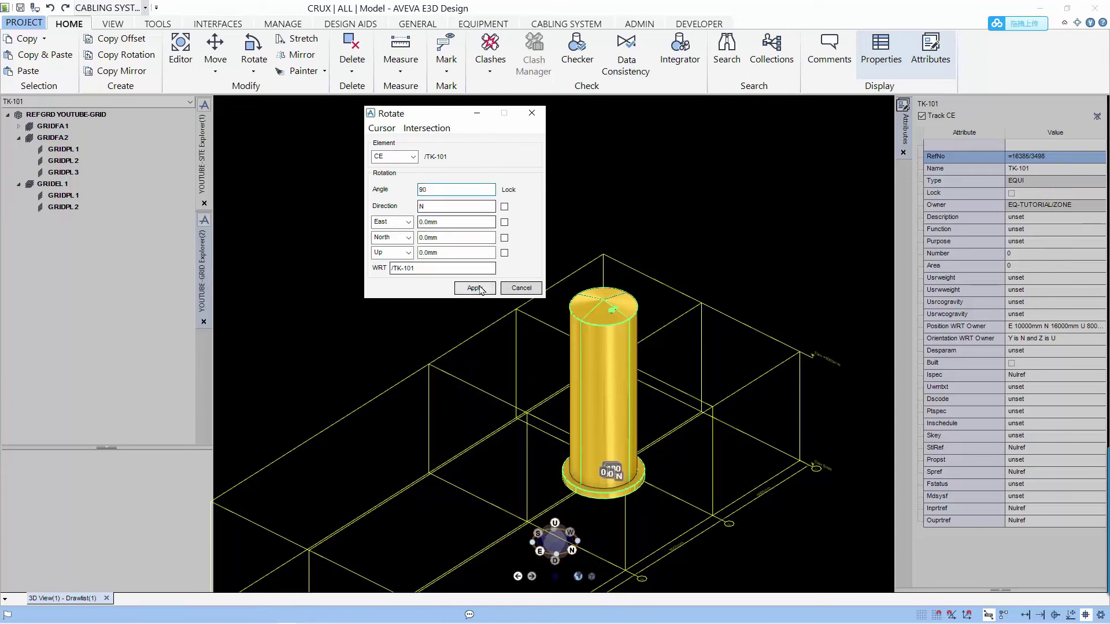
left_click(475, 288)
left_click(475, 288)
left_click(475, 288)
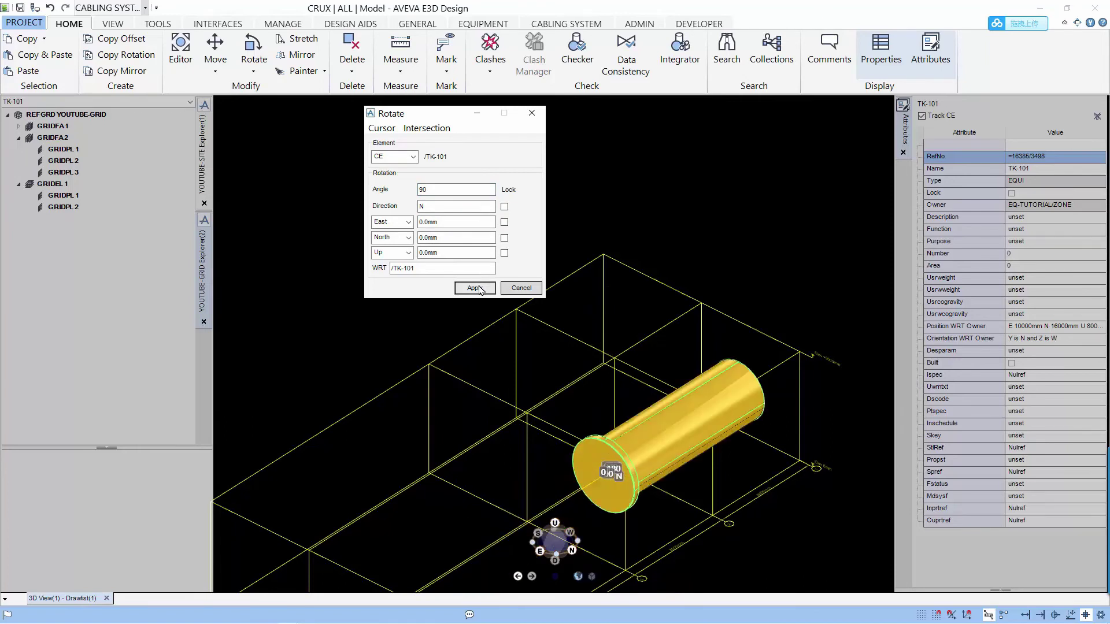
left_click(475, 287)
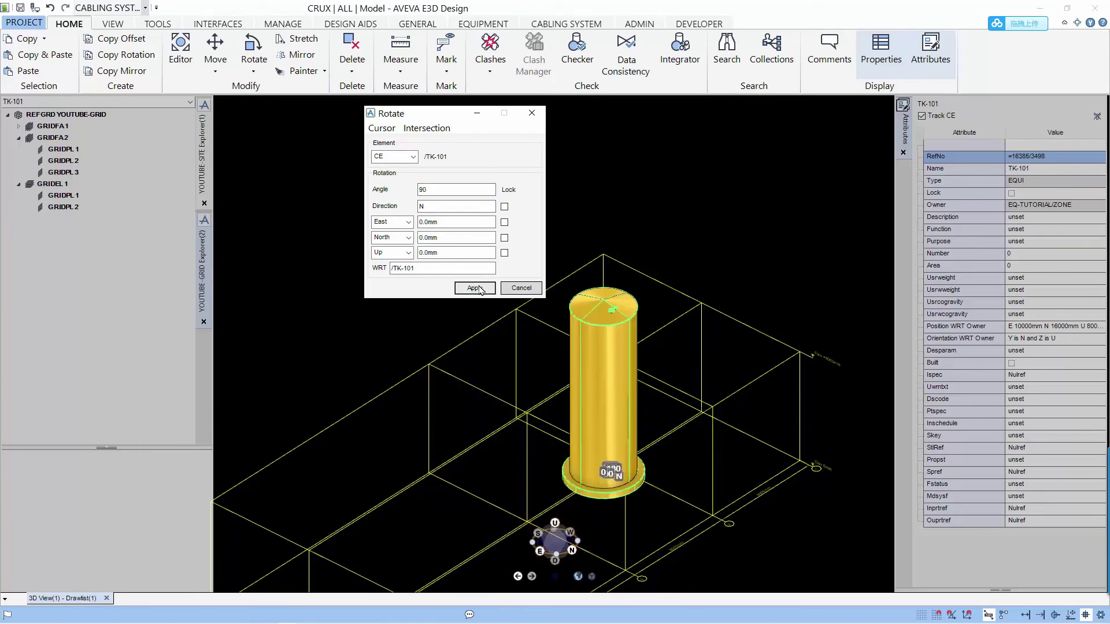
left_click(381, 128)
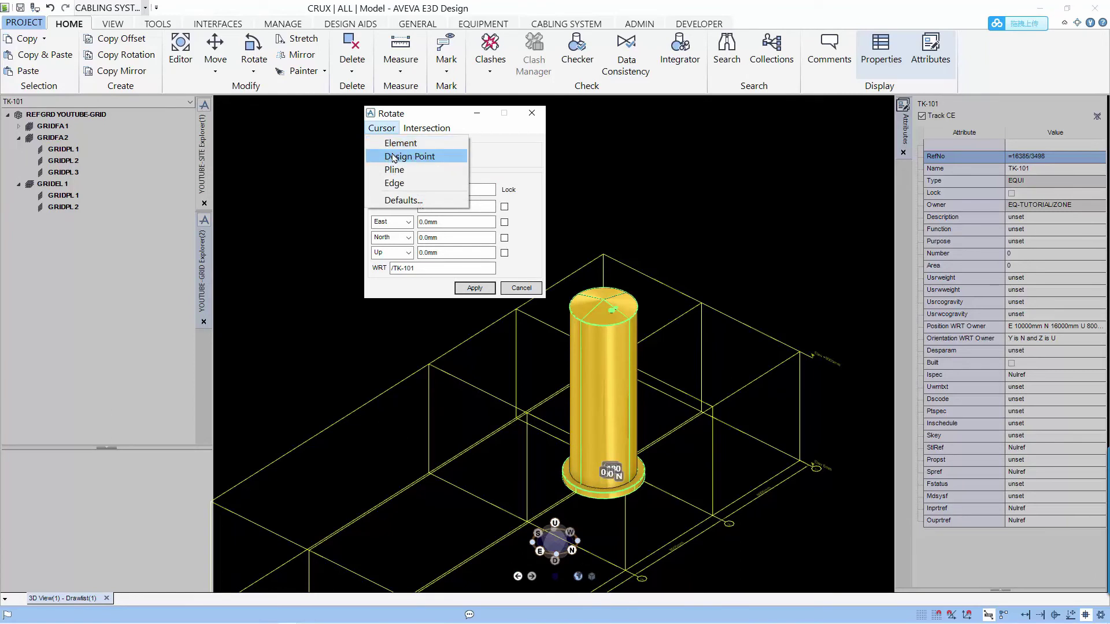
Step: Use design point P6 on the tank top as the rotation centre
left_click(399, 156)
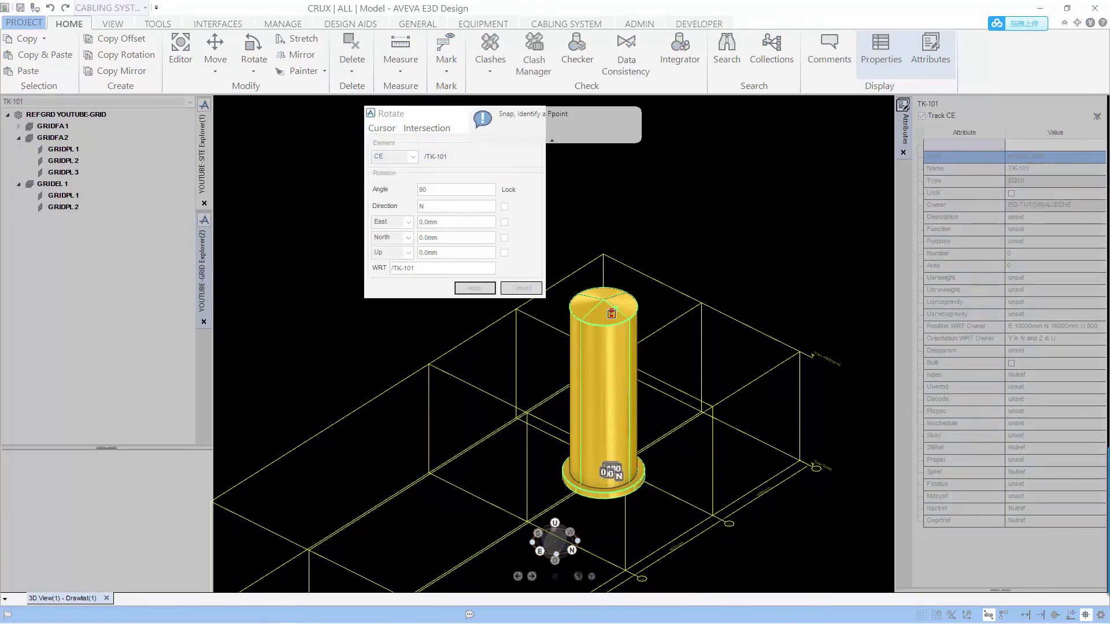
scroll(601, 305, "up", 5)
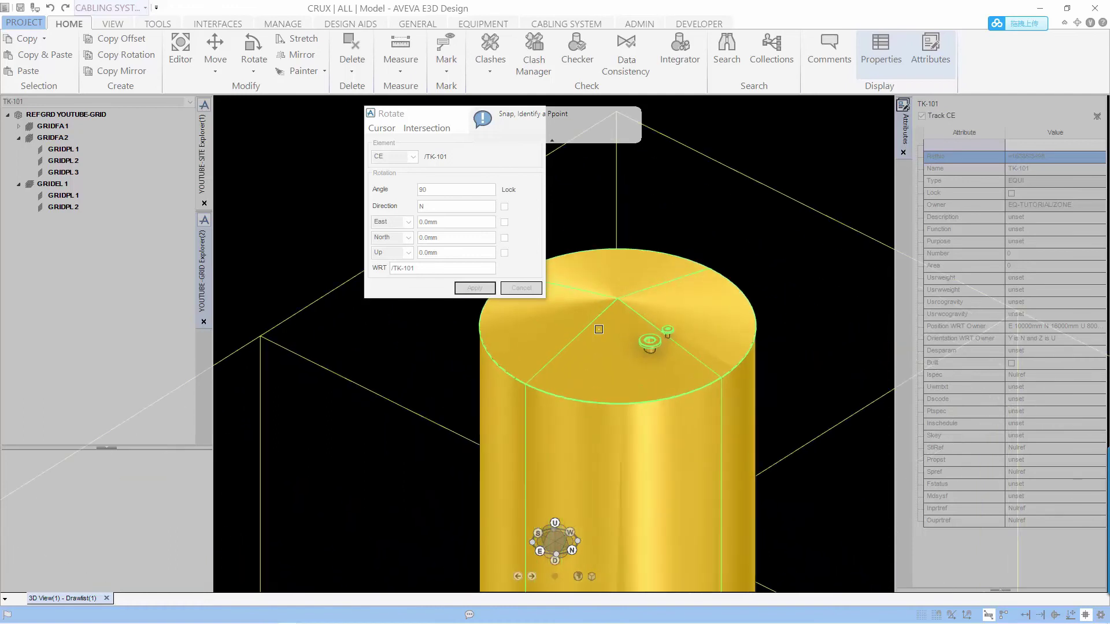
left_click(618, 297)
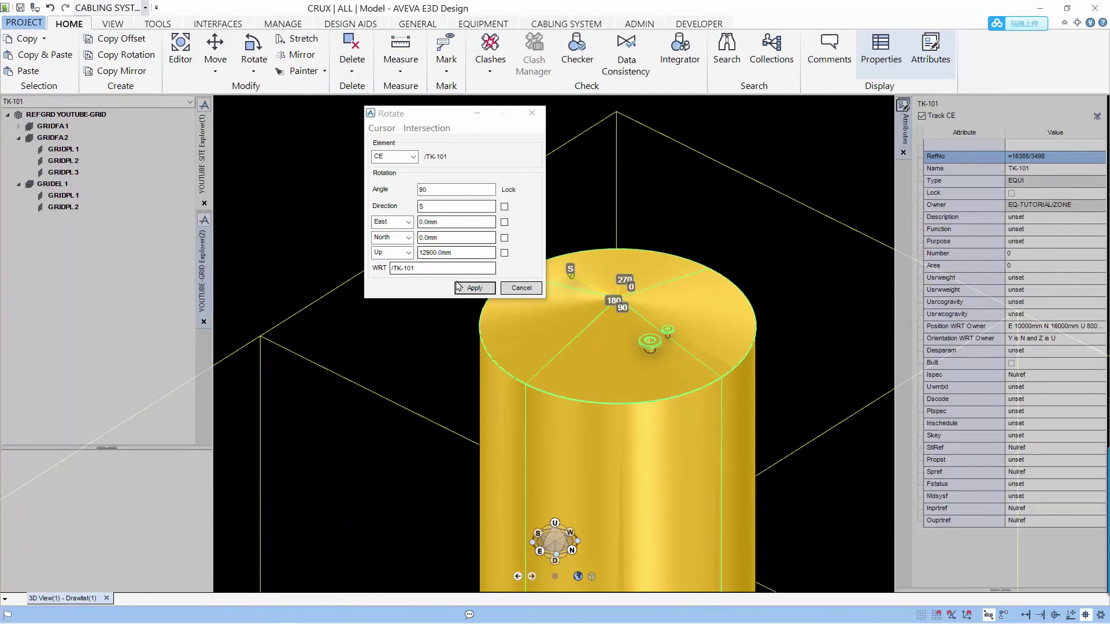
Step: Rotate TK-101 four 90° steps about south back to upright, then cancel the Rotate dialog
left_click(473, 288)
left_click(473, 288)
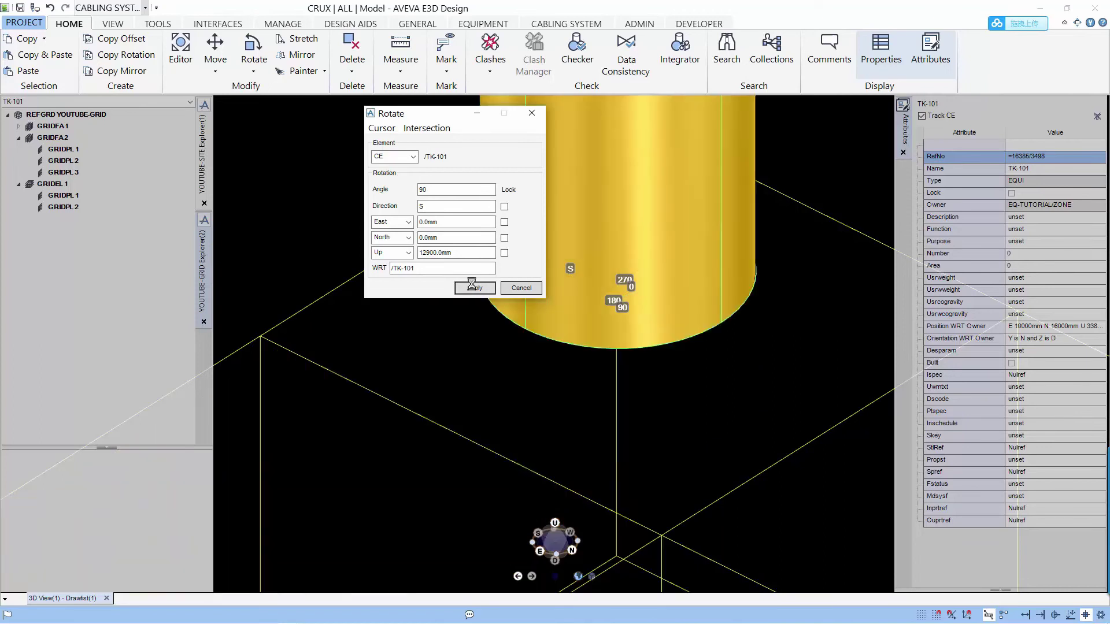
left_click(474, 287)
left_click(473, 288)
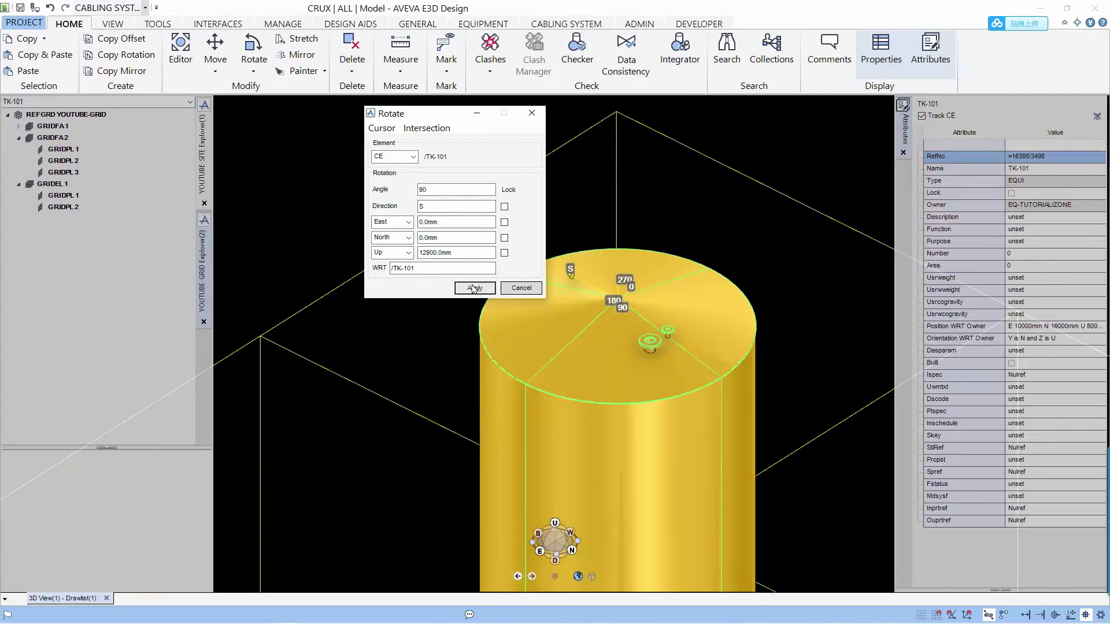
left_click(521, 288)
scroll(485, 330, "down", 1)
scroll(486, 329, "down", 2)
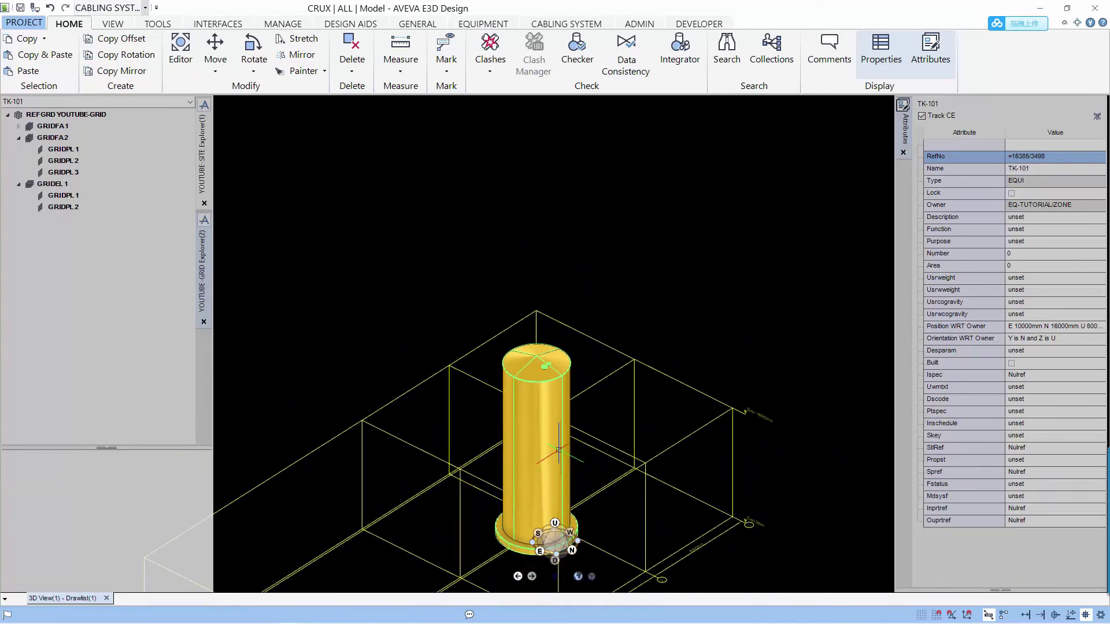
Step: Make nozzle TK101/N2 current via EQUI TK-101 and SUBE TK-101/NOZZ in the SITE explorer
left_click(204, 185)
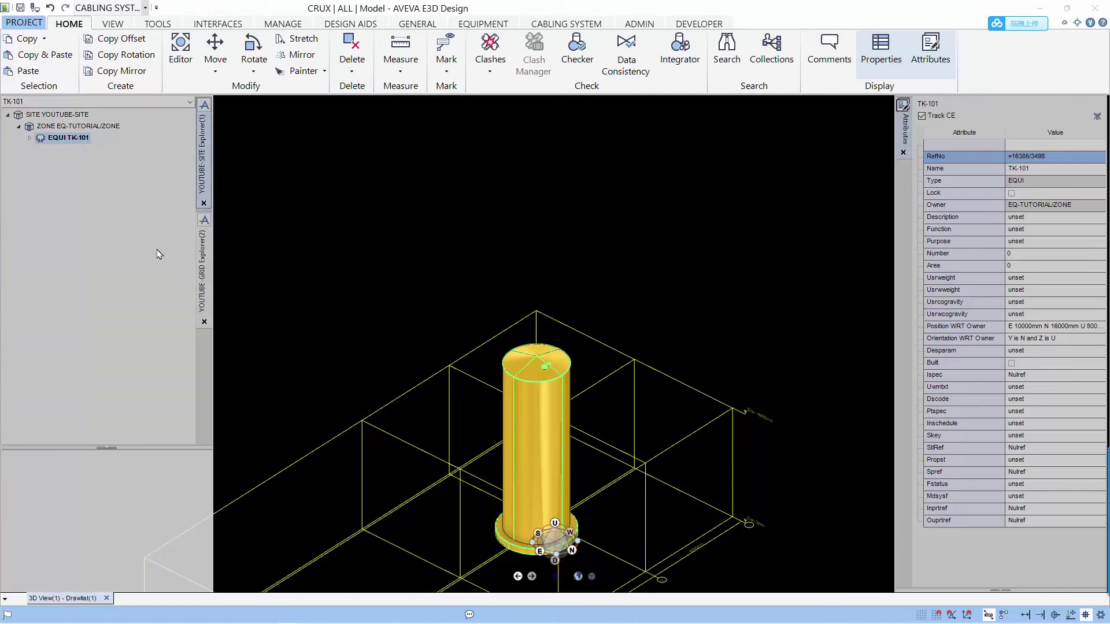
left_click(100, 137)
double_click(78, 138)
double_click(87, 149)
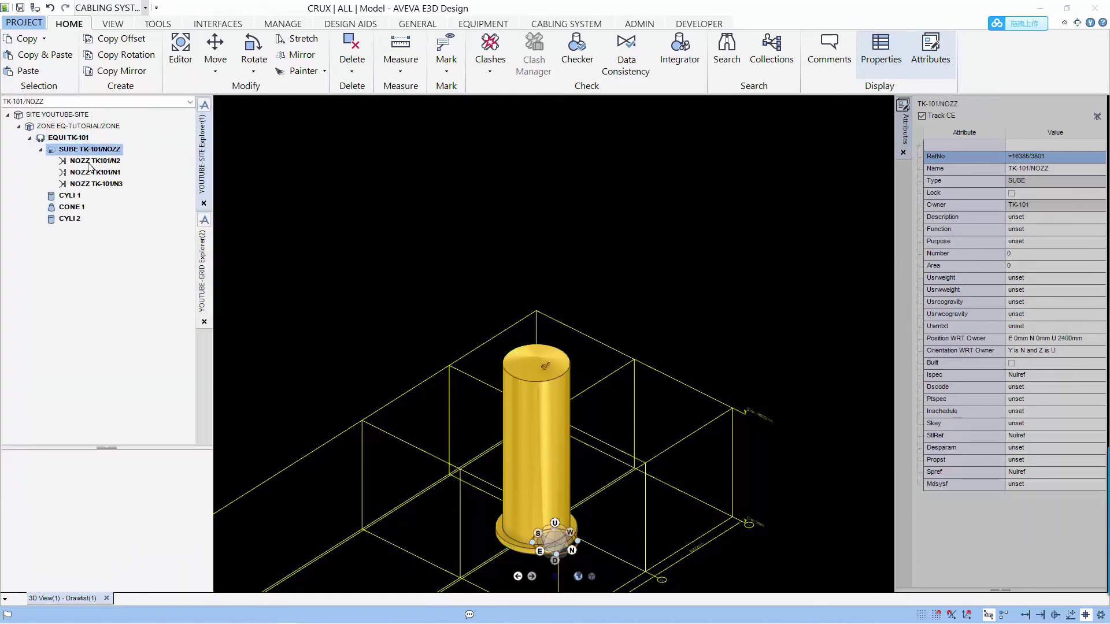
left_click(111, 161)
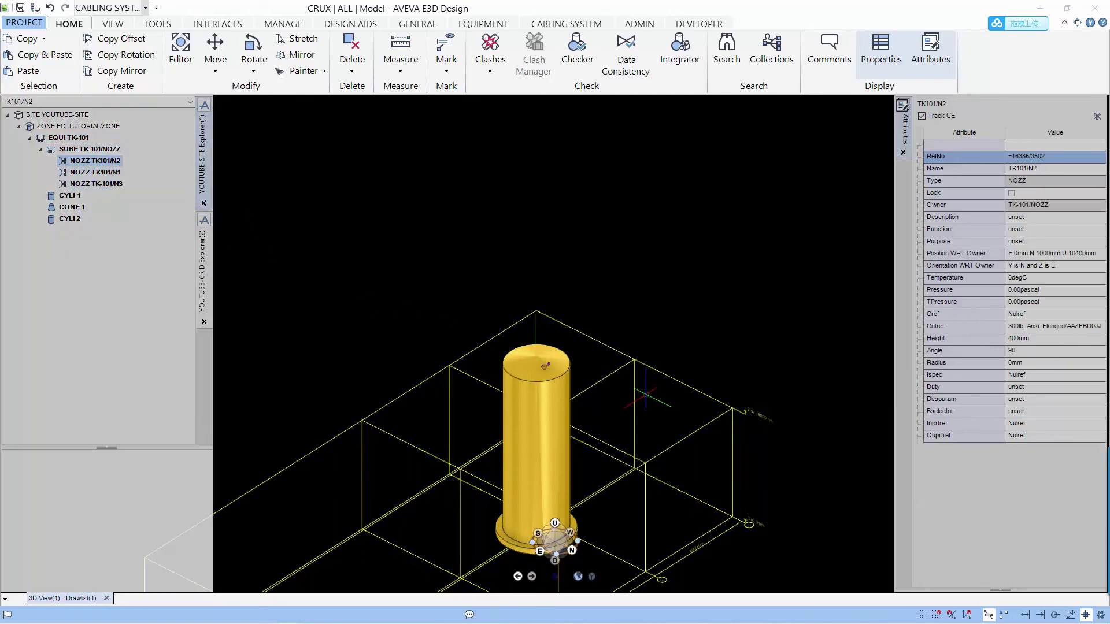
scroll(566, 386, "up", 8)
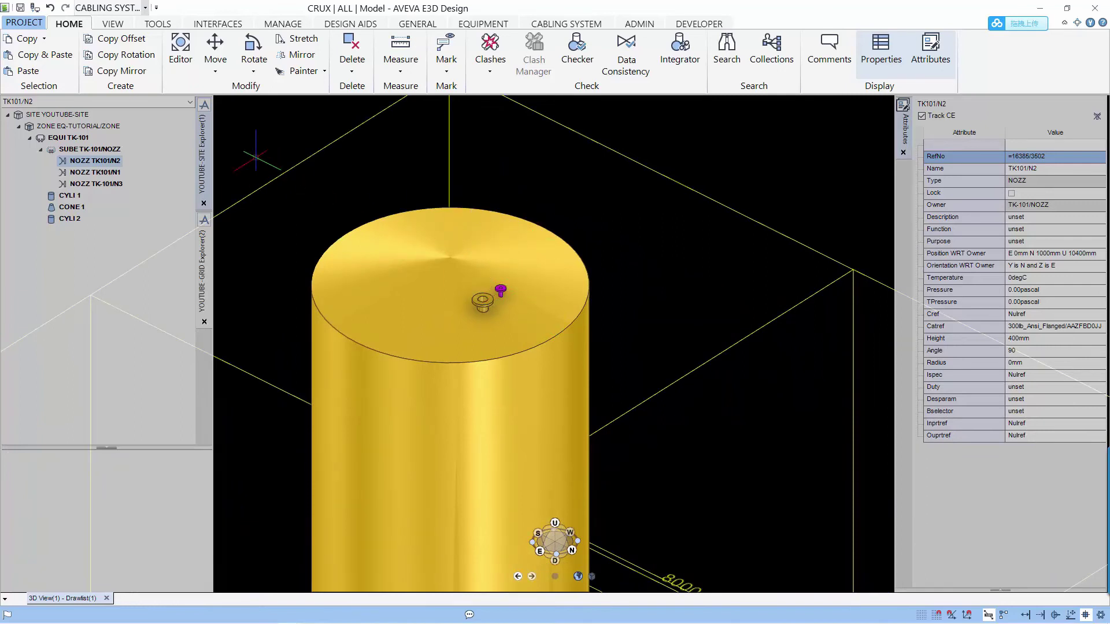
Step: Switch to a plan view and centre the tank top on screen
left_click(250, 72)
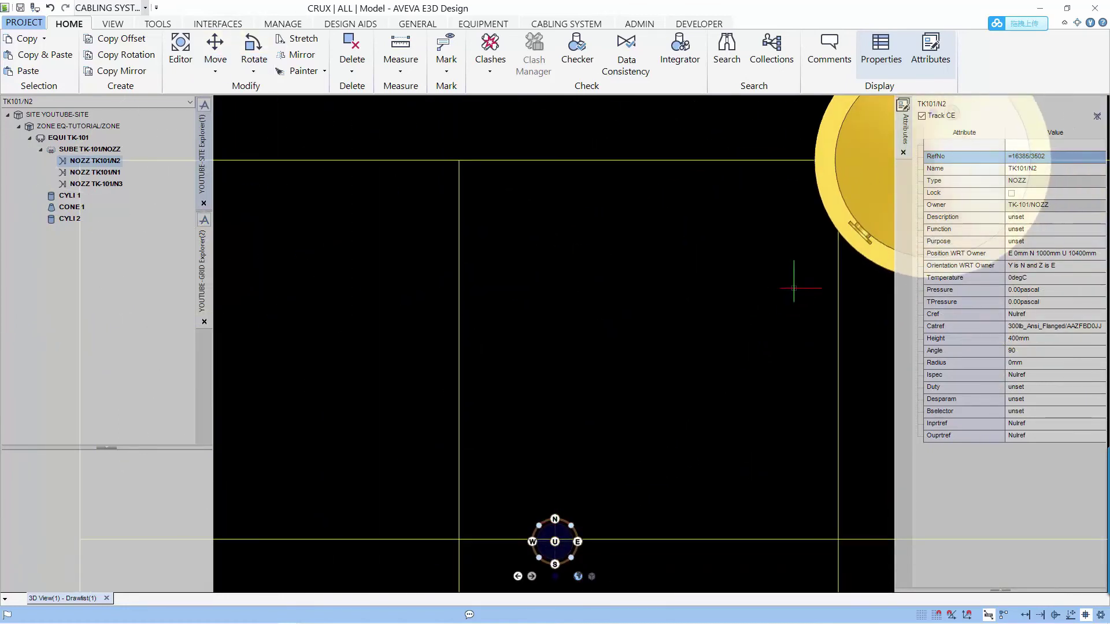
scroll(793, 285, "down", 3)
scroll(723, 191, "up", 2)
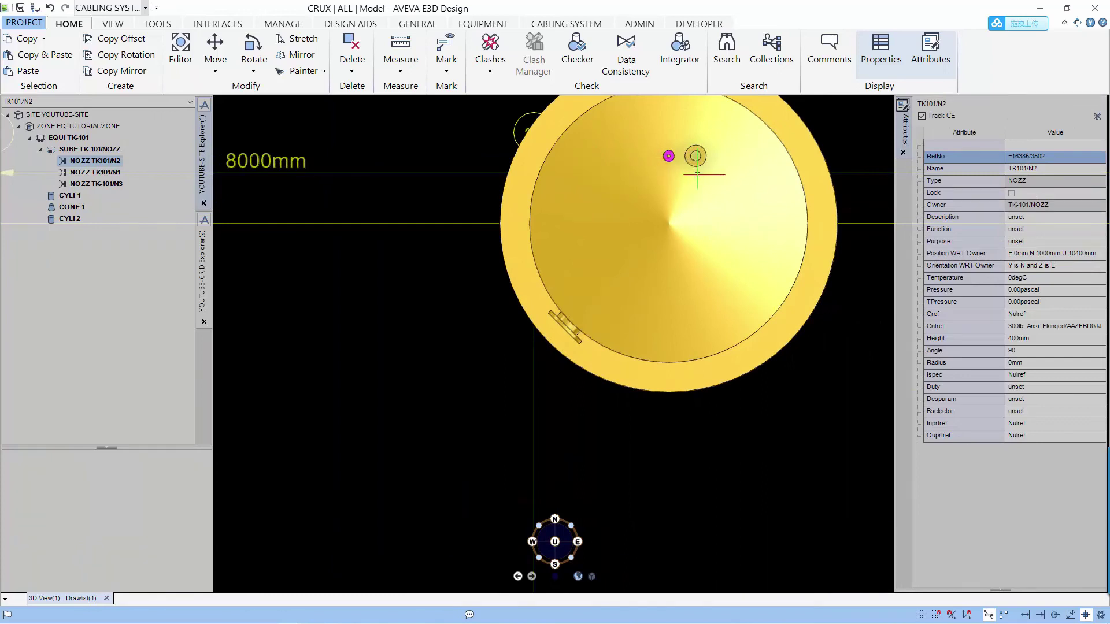
middle_click_drag(669, 173, 527, 342)
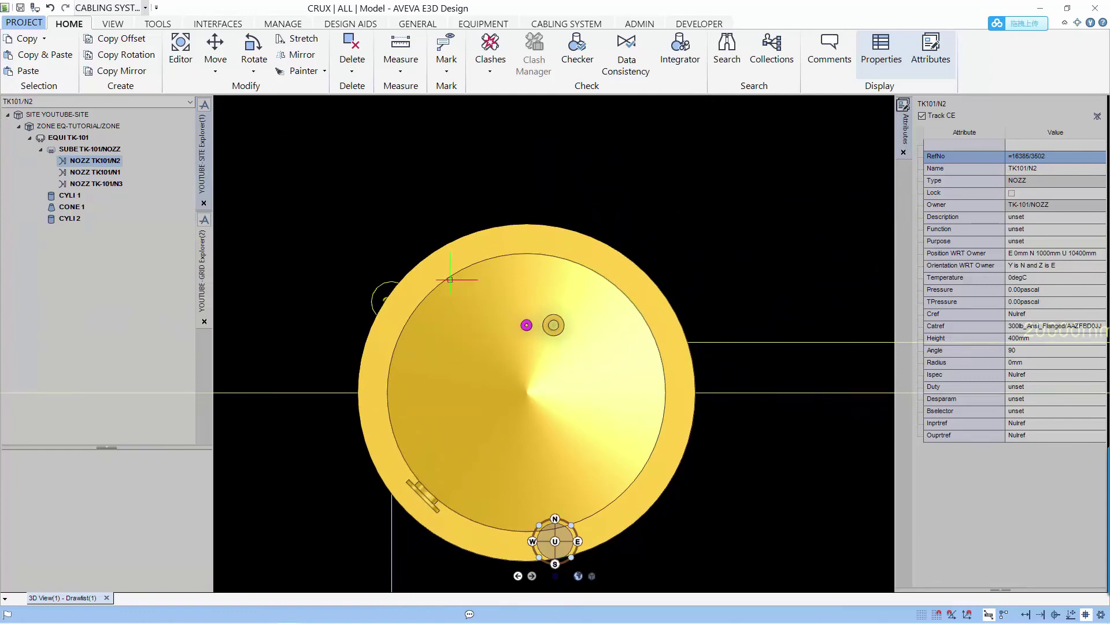
Step: Bring up advanced Rotate settings for N2 with the pivot at the tank-top centre design point
left_click(253, 66)
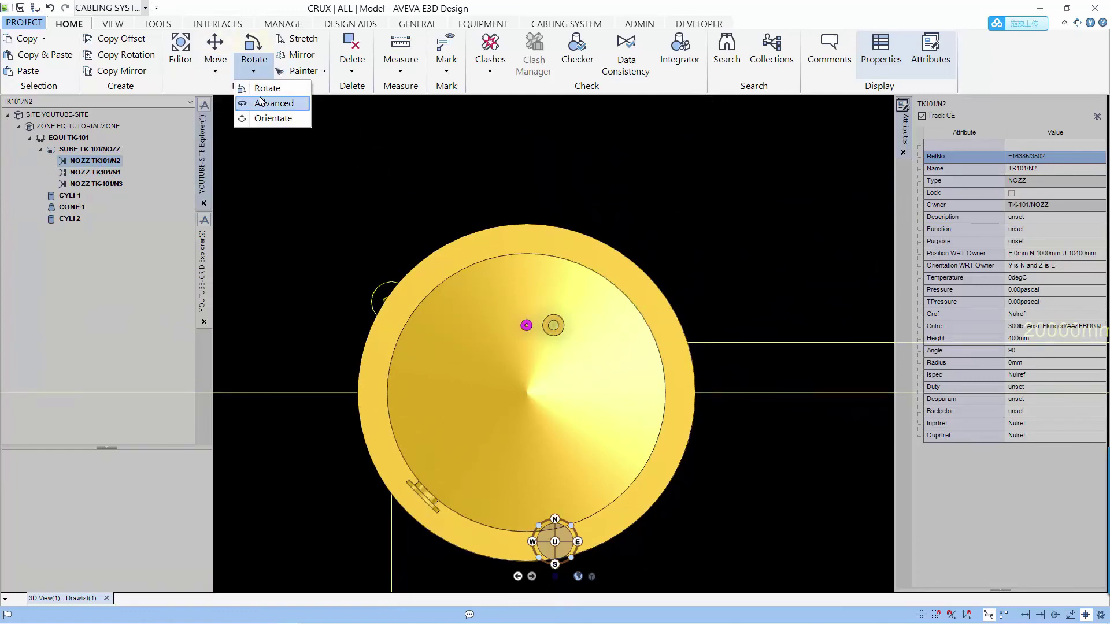
left_click(259, 99)
left_click_drag(681, 104, 769, 81)
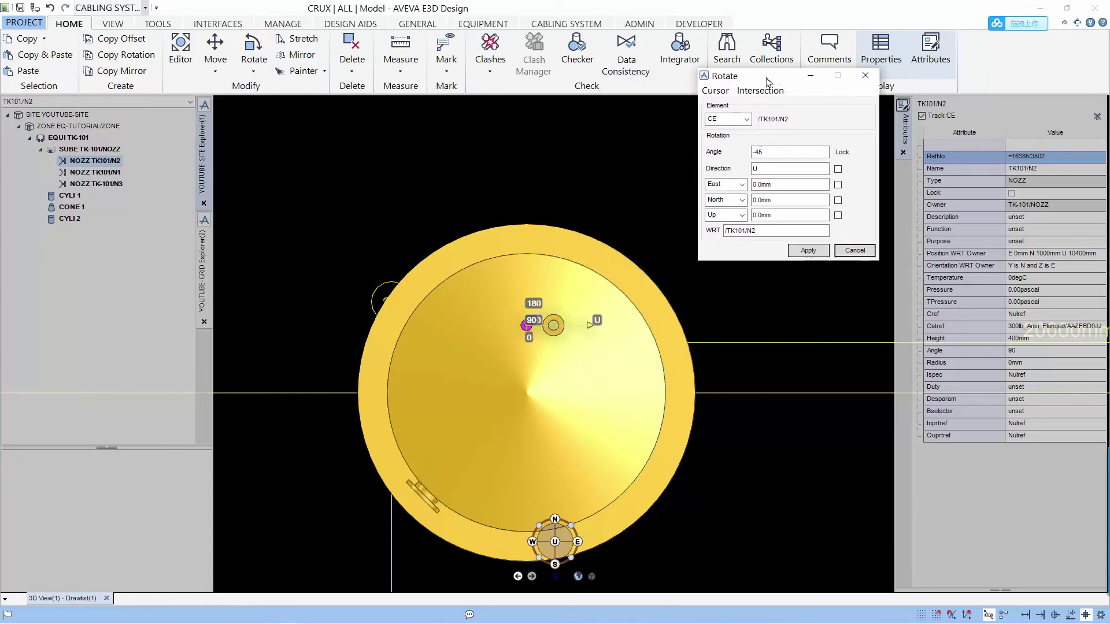
left_click(541, 395)
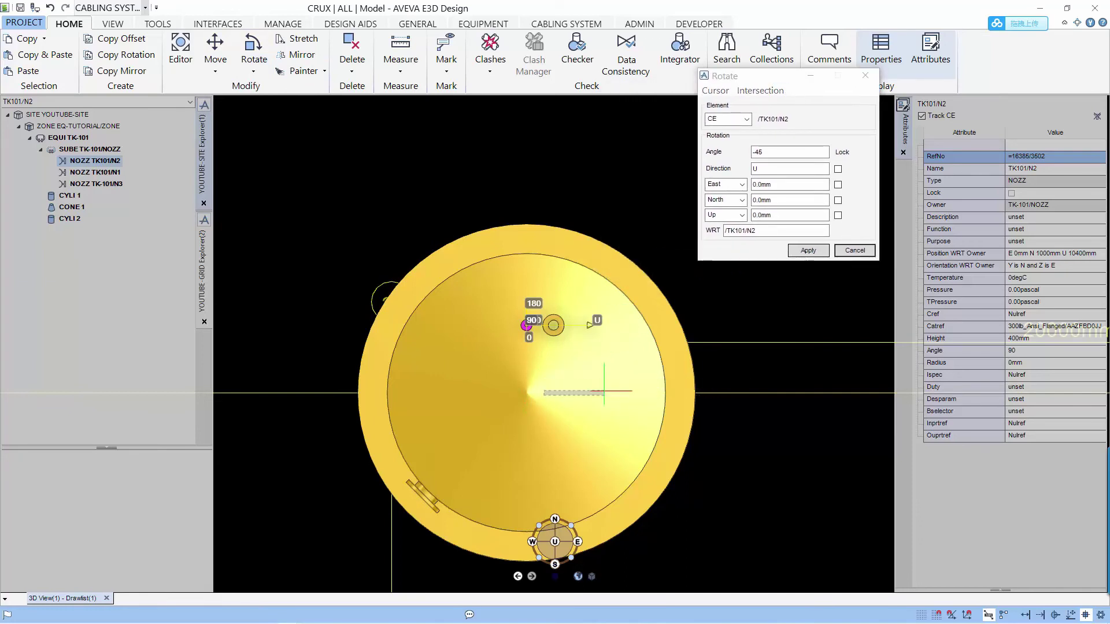
left_click(715, 92)
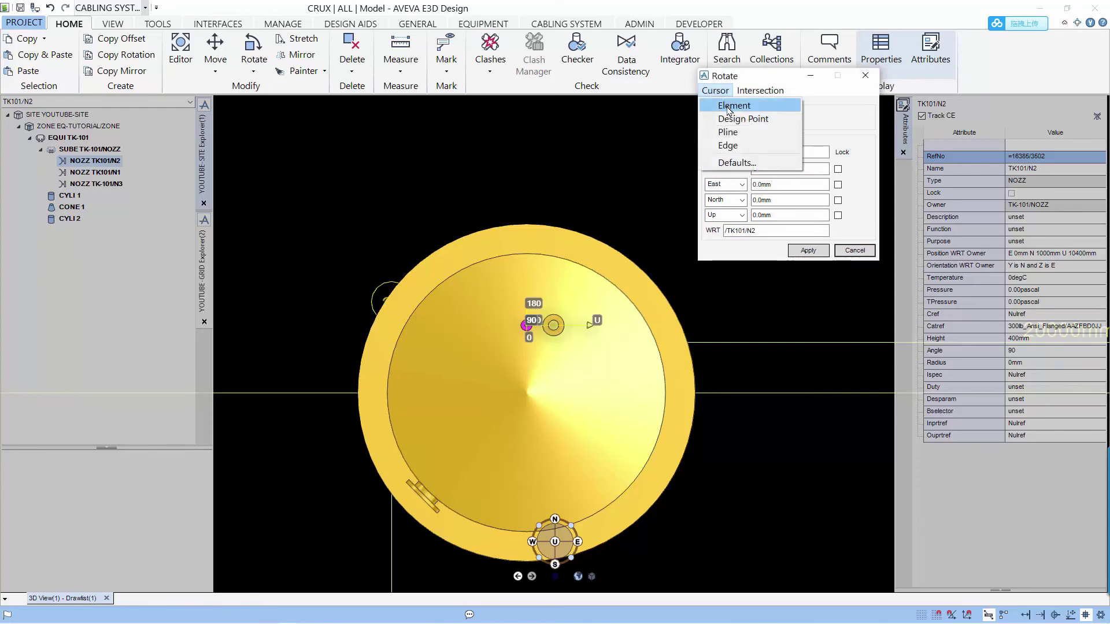
left_click(731, 119)
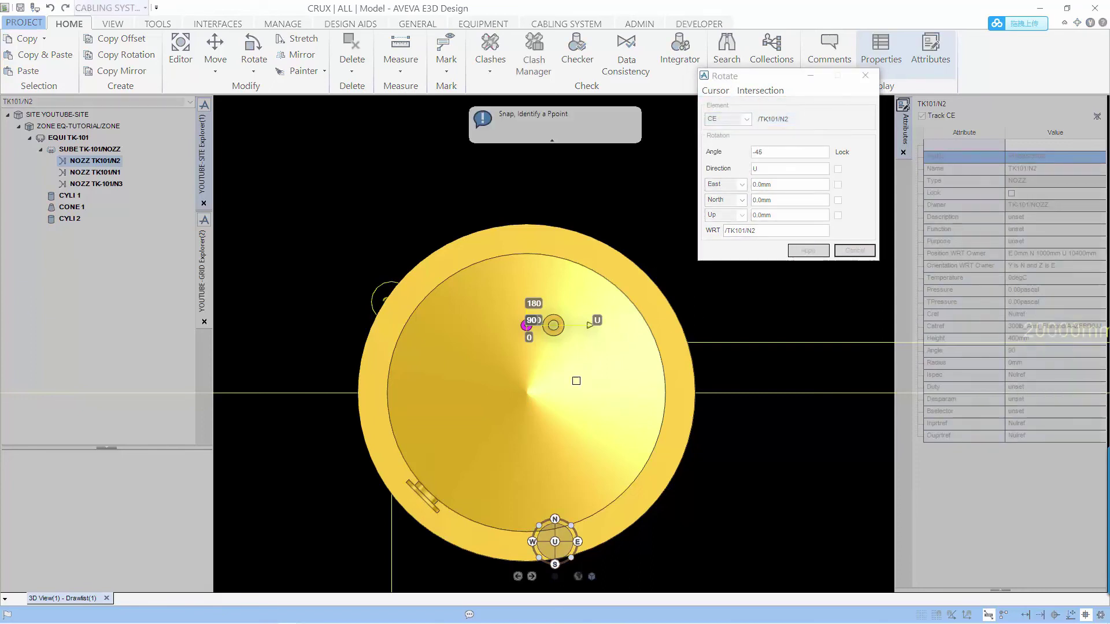
left_click(527, 393)
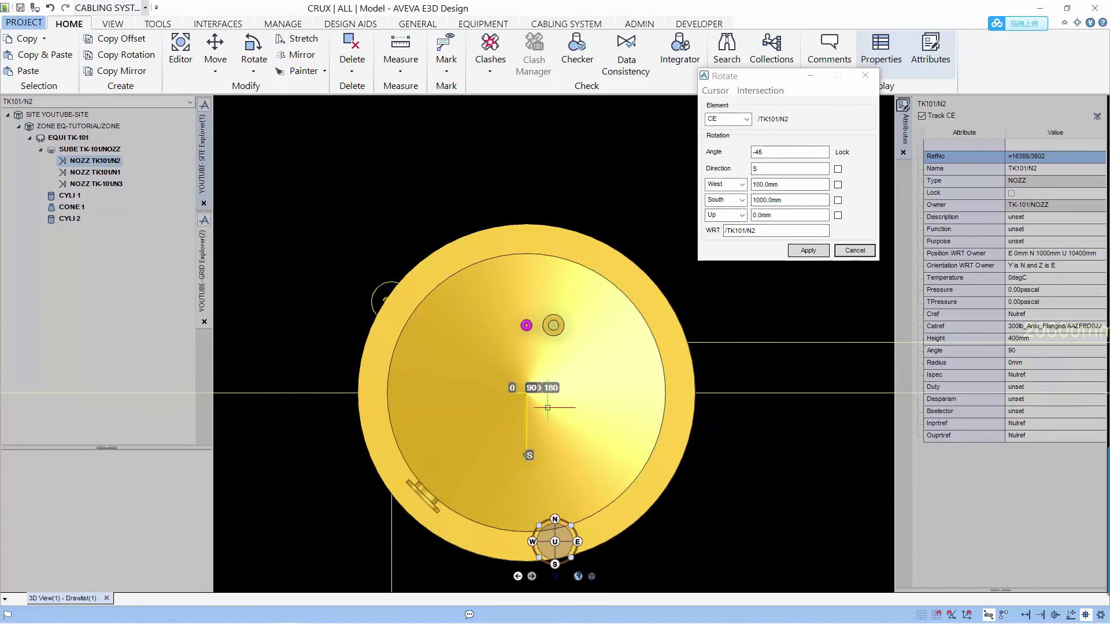
Step: Set the rotation direction to E and clear the WRT reference field
left_click_drag(764, 168, 732, 166)
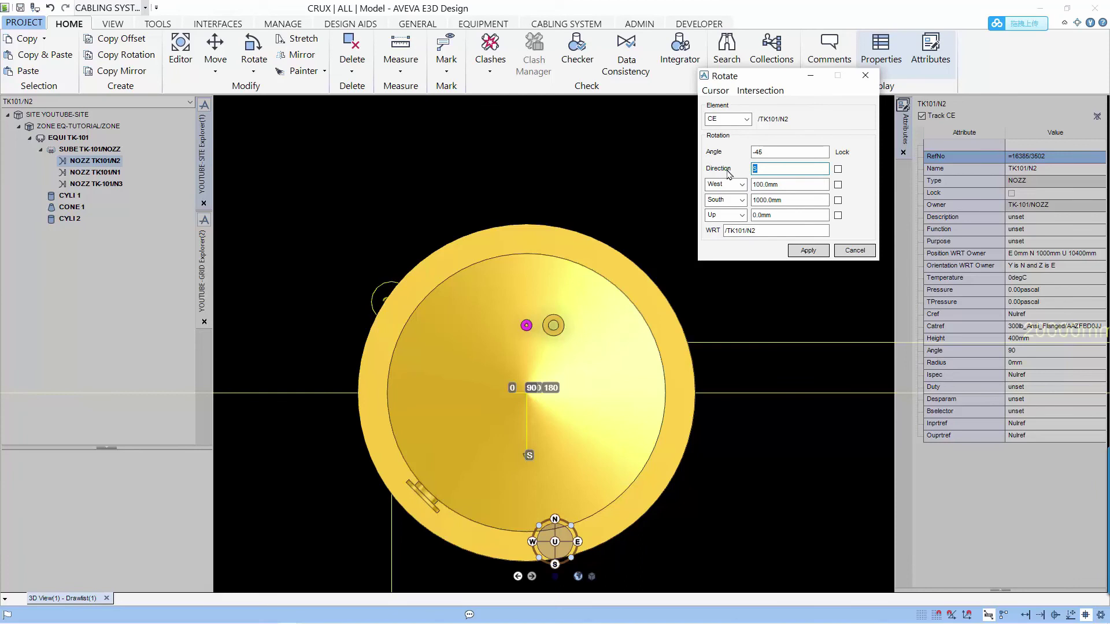
key("Tab")
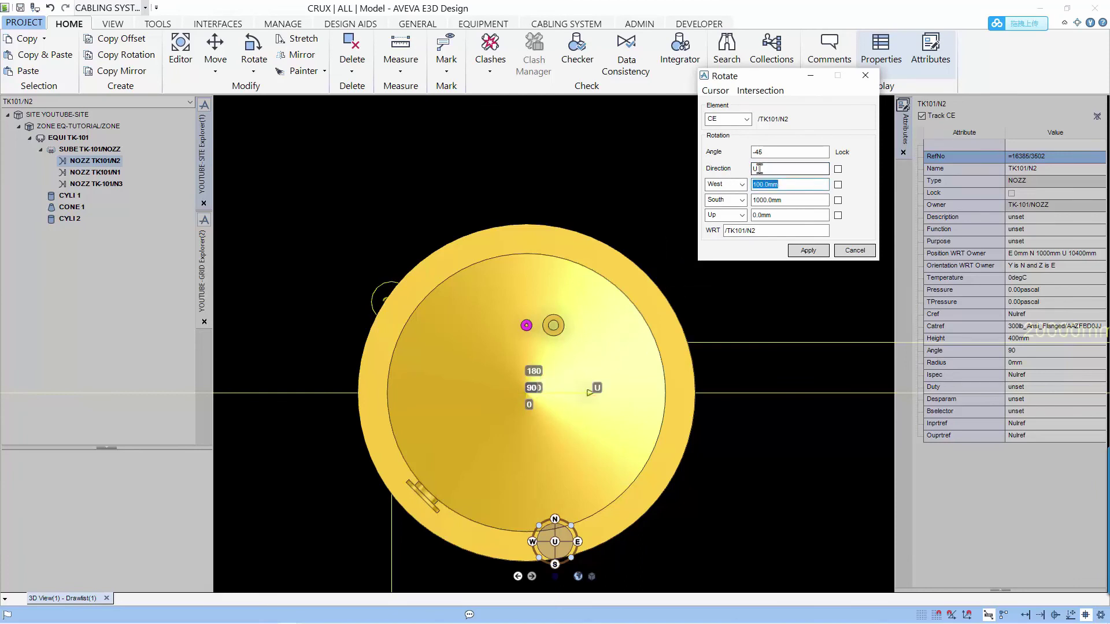
left_click_drag(759, 168, 734, 171)
key("Tab")
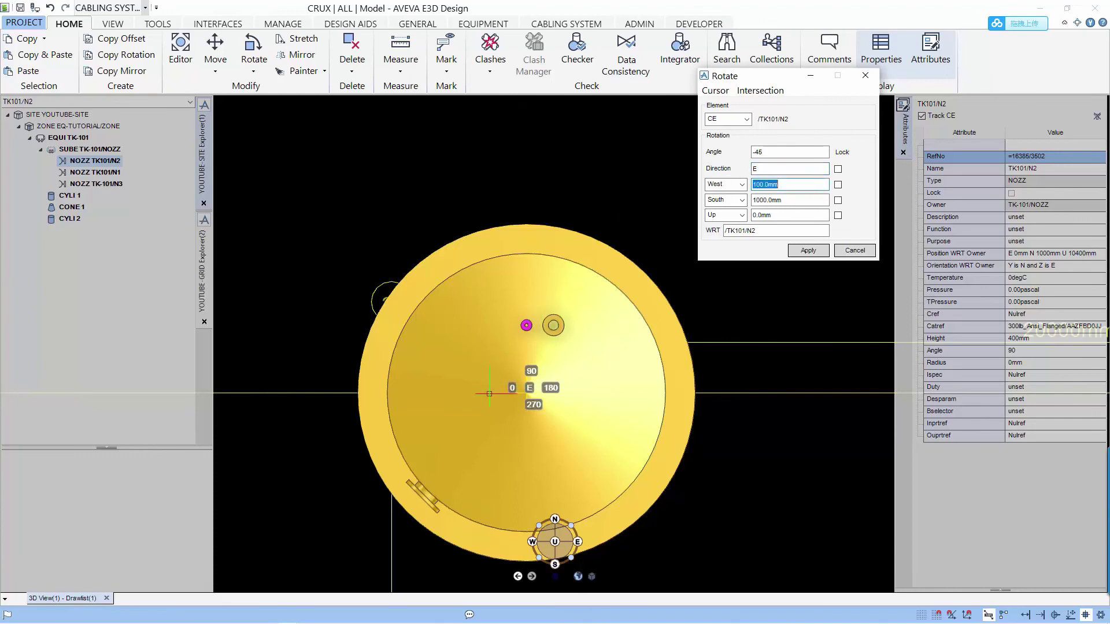
left_click_drag(771, 231, 714, 235)
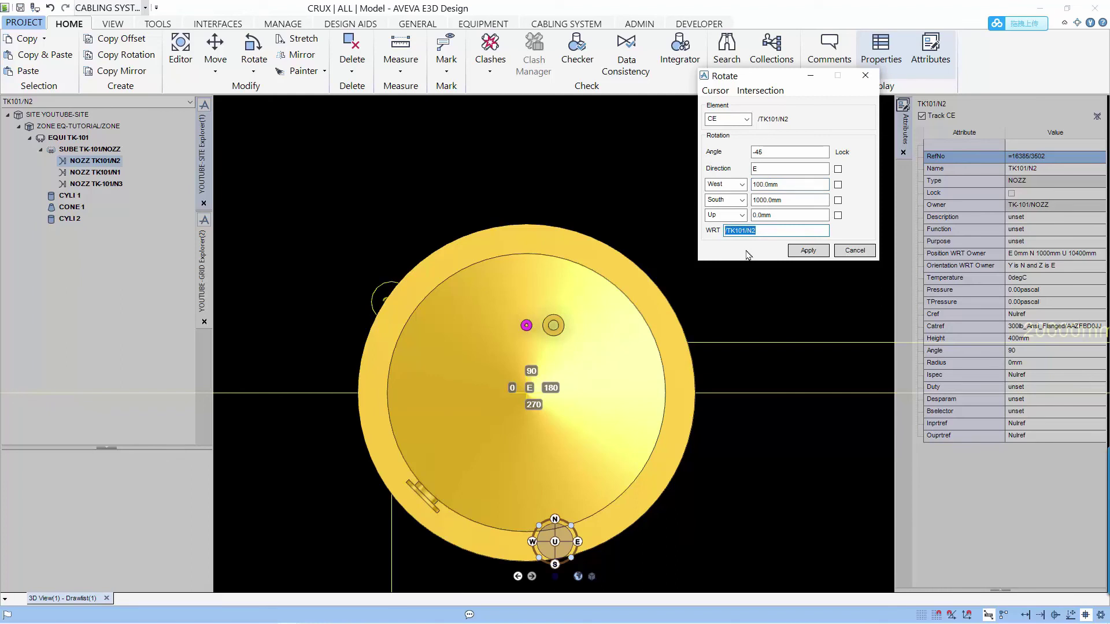
type("/*")
Step: Dismiss the error and set the tank's cone element as the rotation pivot
left_click(553, 333)
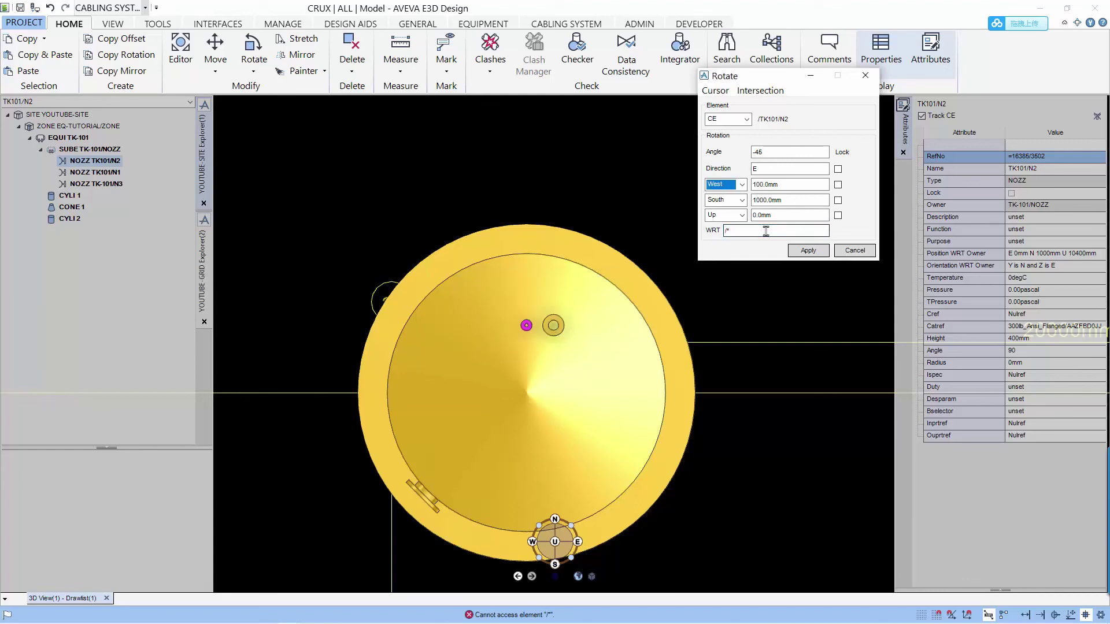
left_click(715, 91)
left_click(732, 105)
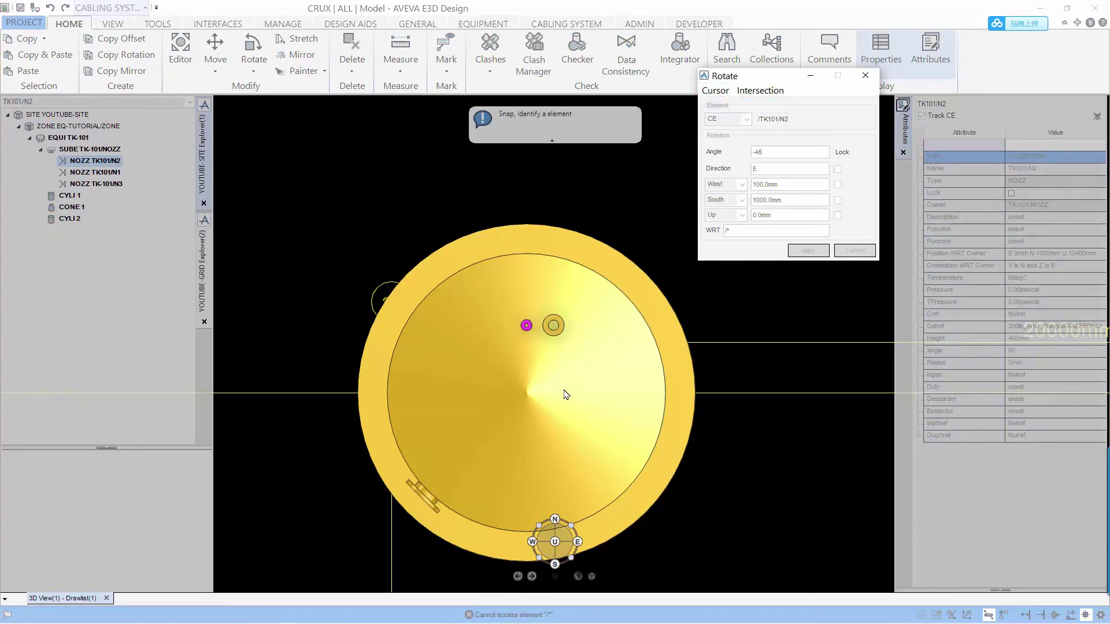
left_click(611, 393)
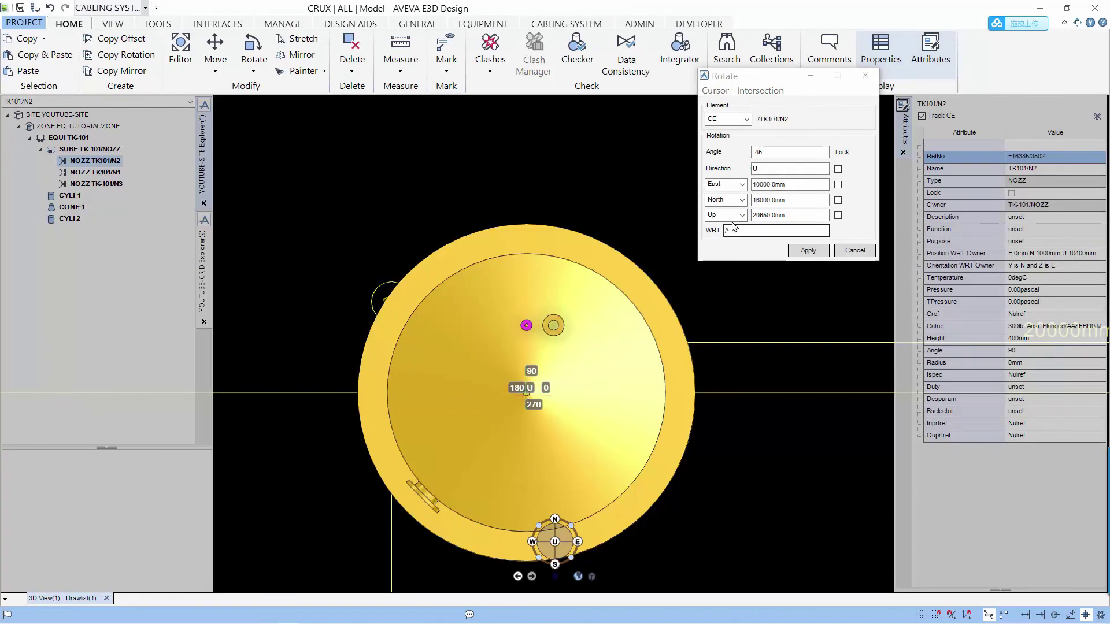
Step: Apply the rotation seven times until N2 sits north-west at W 707.107mm N 707.107mm
left_click(806, 251)
left_click(806, 250)
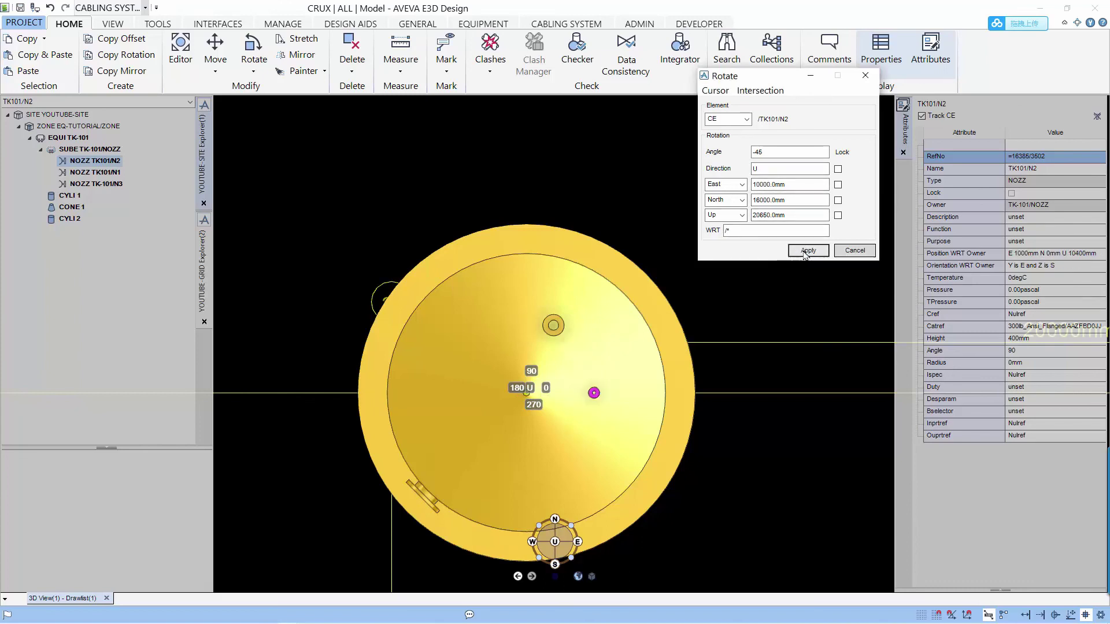
left_click(806, 251)
left_click(806, 250)
left_click(806, 251)
left_click(807, 250)
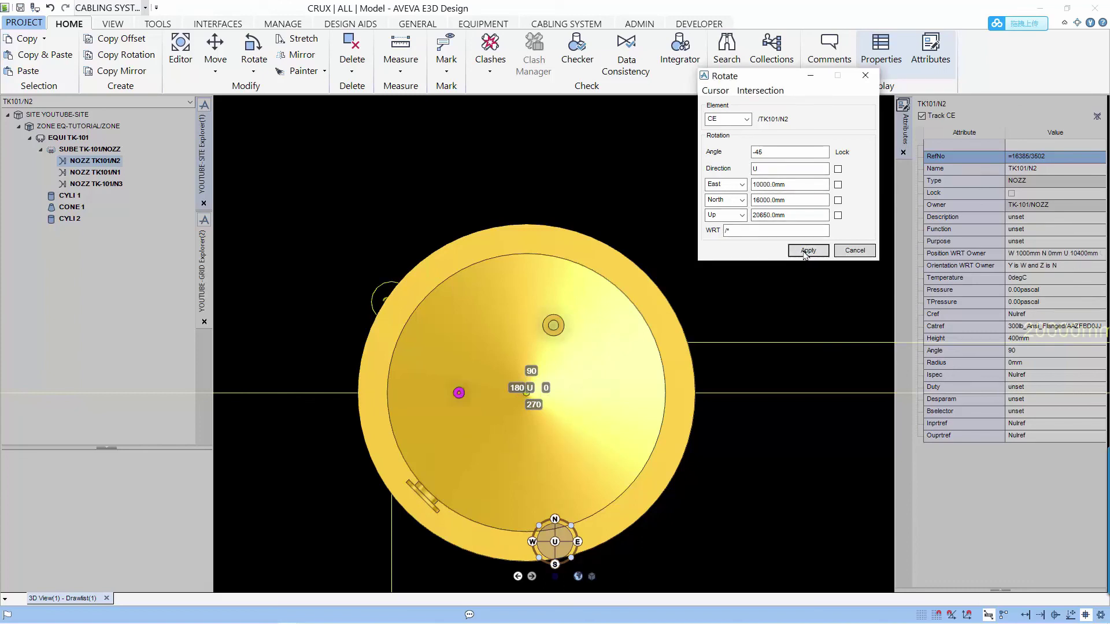
left_click(806, 250)
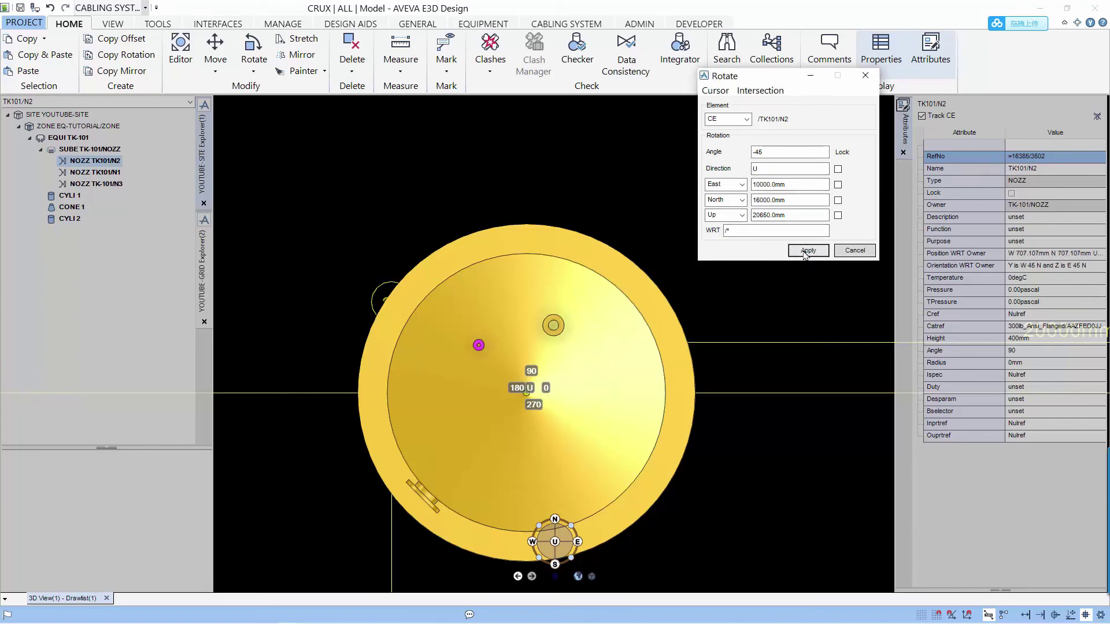
Step: Cancel the Rotate dialog and orbit to view nozzle N2 from the tank's side
left_click(854, 251)
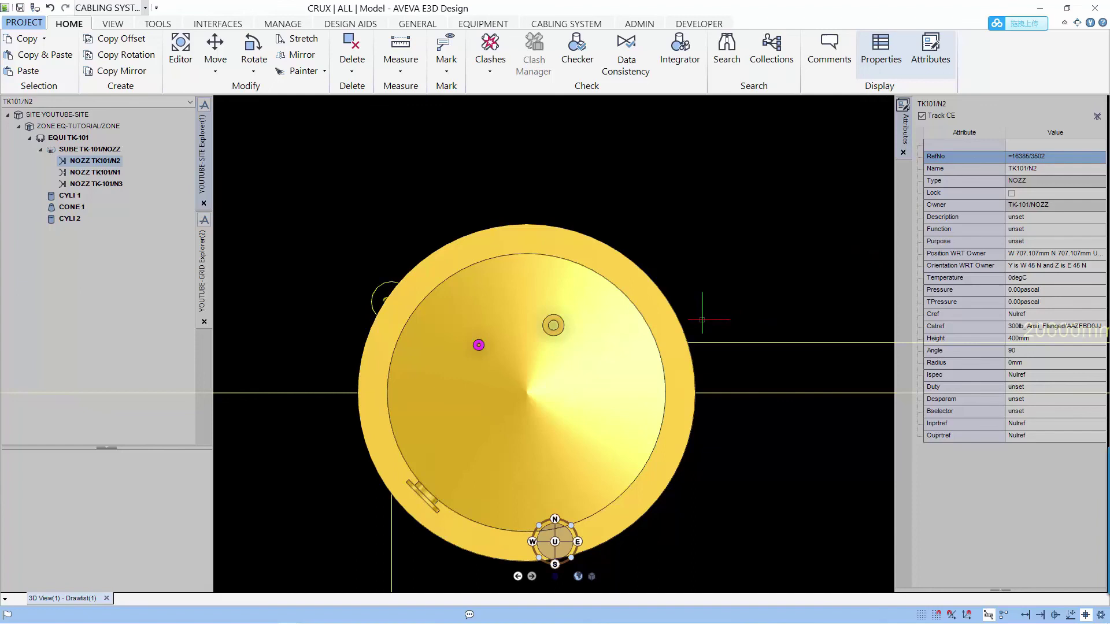
middle_click_drag(723, 402, 723, 402)
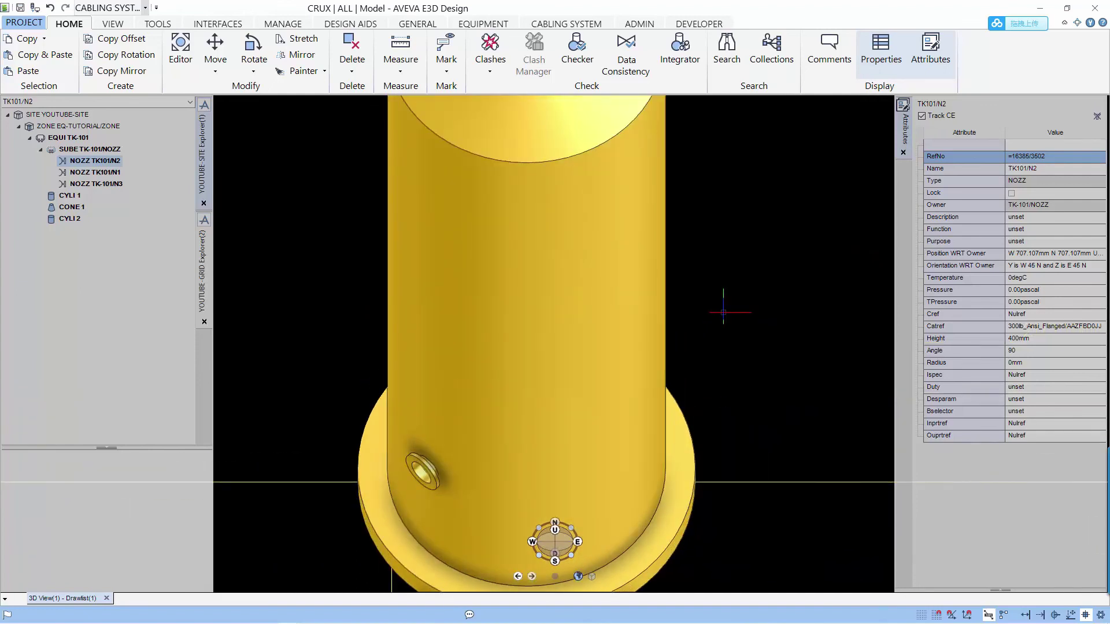